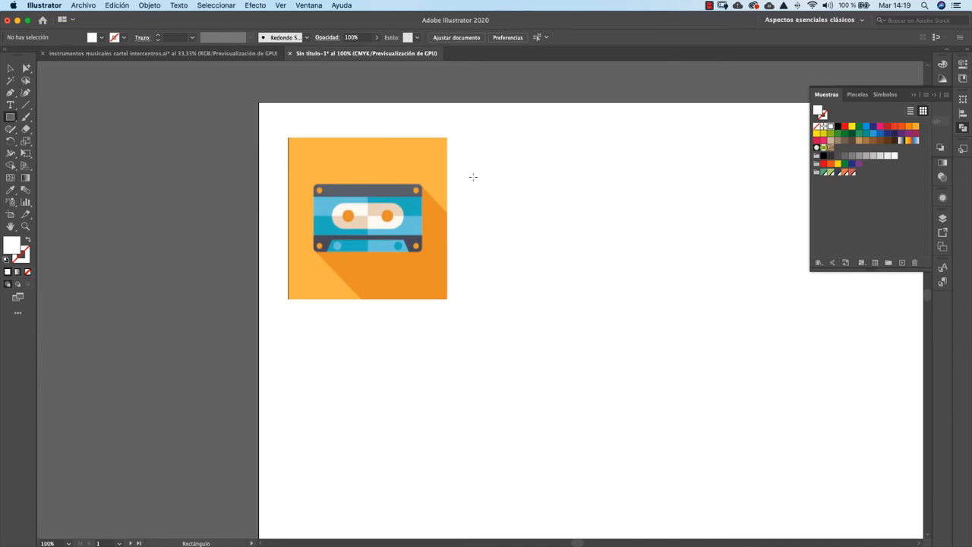
Draw a rectangle about 78 × 45.5 mm beside the reference image and fill it with the cassette's dark grey sampled from that image.
{"action": "left_click_drag", "start_coordinate": [477, 173], "coordinate": [649, 273]}
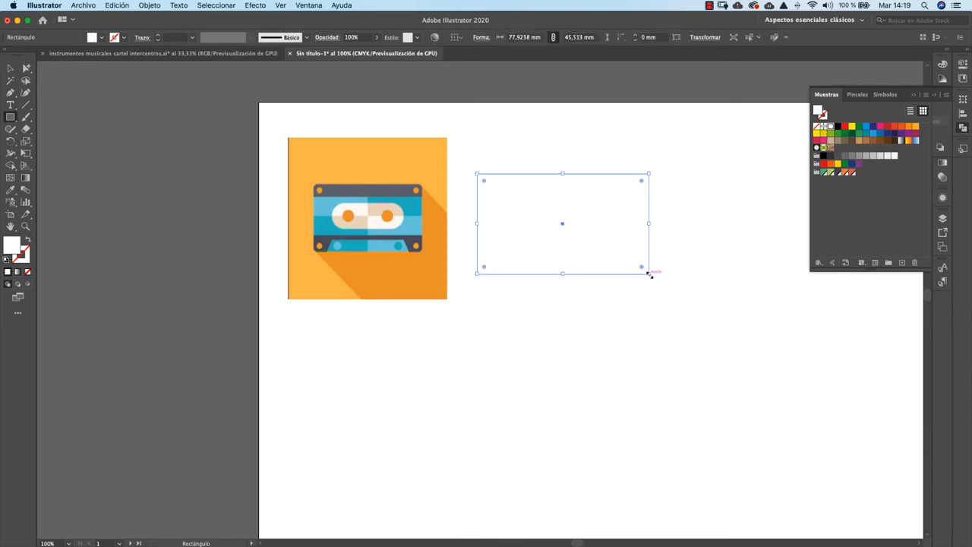
{"action": "left_click", "coordinate": [10, 189]}
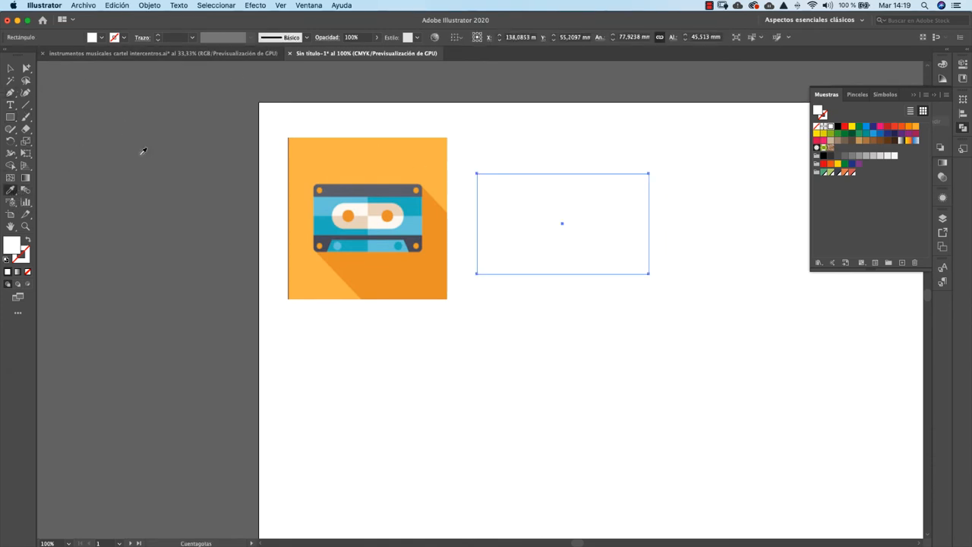
{"action": "left_click", "coordinate": [346, 185]}
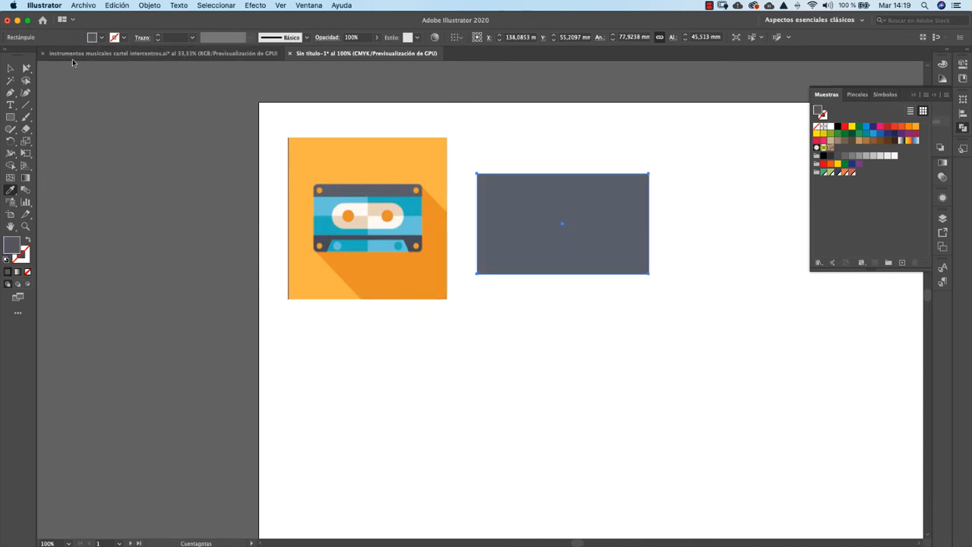
Round all corners of the dark grey cassette body to a radius of about 2.4 mm.
{"action": "left_click", "coordinate": [10, 68]}
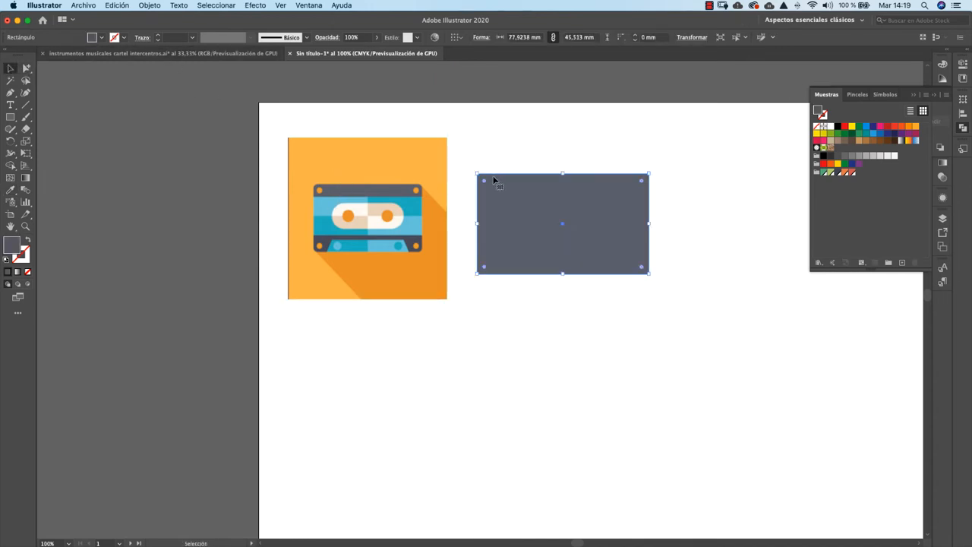
{"action": "left_click_drag", "start_coordinate": [484, 180], "coordinate": [483, 183]}
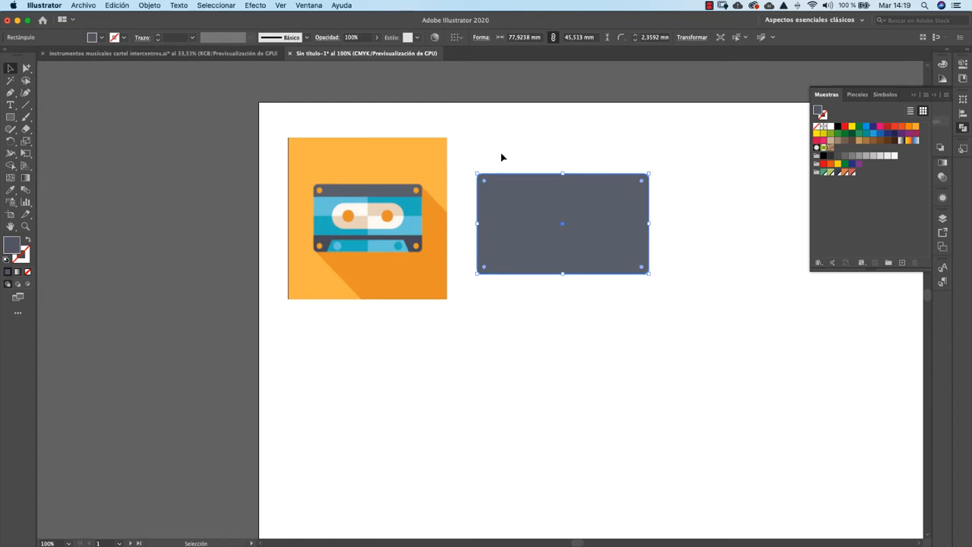
{"action": "left_click", "coordinate": [501, 157]}
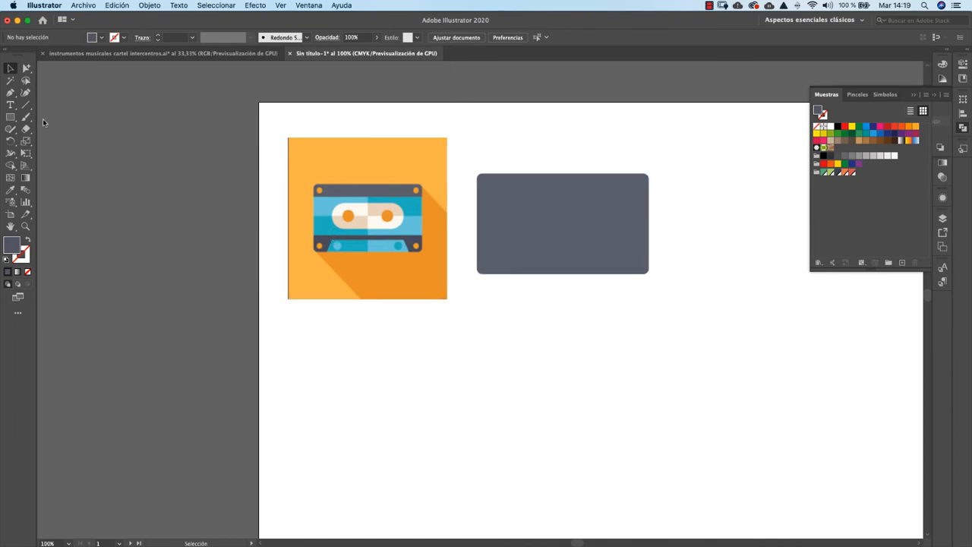
Draw a band about 78 × 24.6 mm across the cassette body and fill it with light blue sampled from the reference image.
{"action": "left_click", "coordinate": [11, 117]}
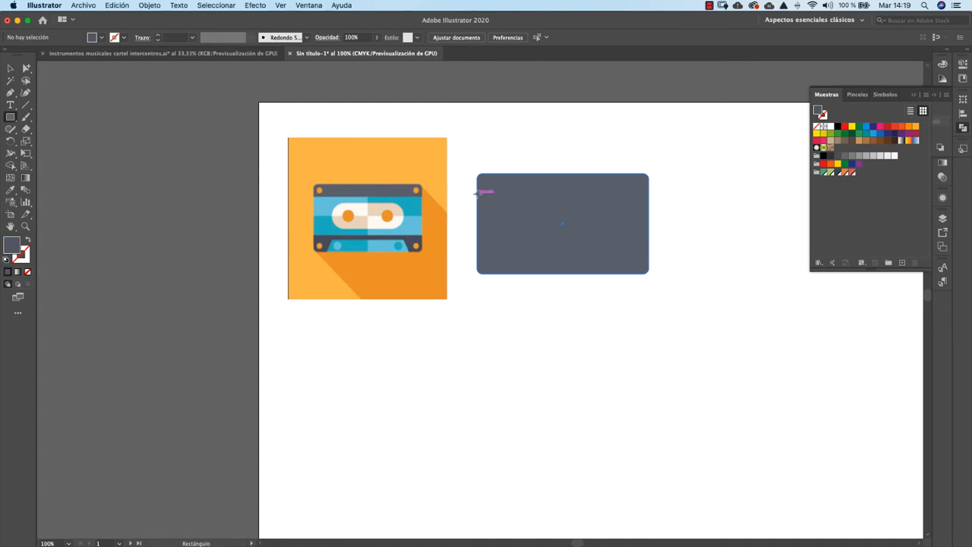
{"action": "left_click_drag", "start_coordinate": [477, 193], "coordinate": [649, 247]}
{"action": "left_click", "coordinate": [12, 191]}
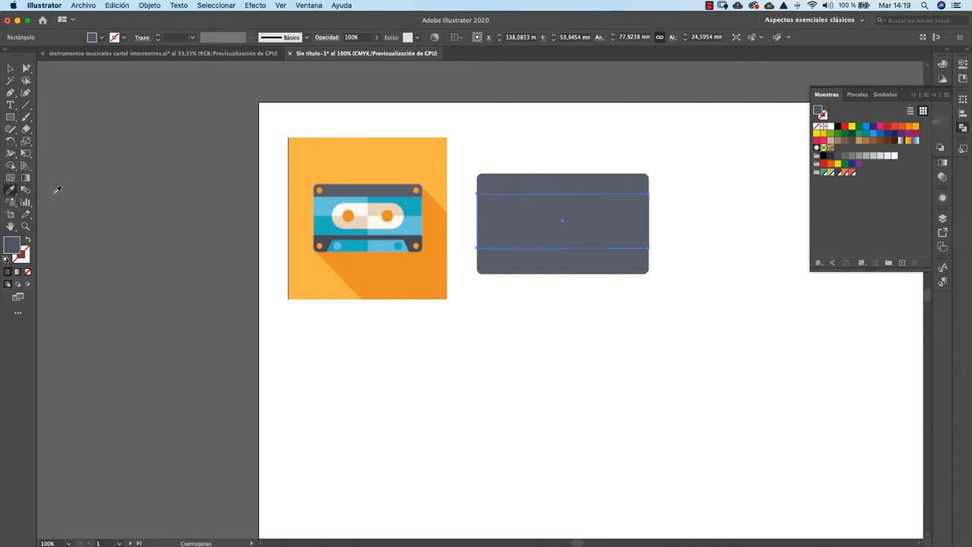
{"action": "left_click", "coordinate": [326, 199]}
{"action": "left_click", "coordinate": [10, 68]}
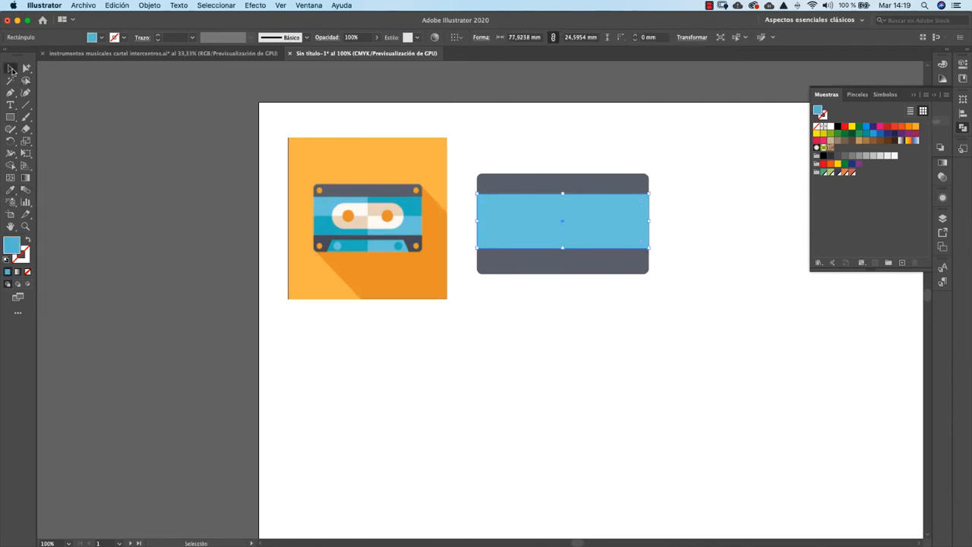
{"action": "left_click", "coordinate": [525, 124]}
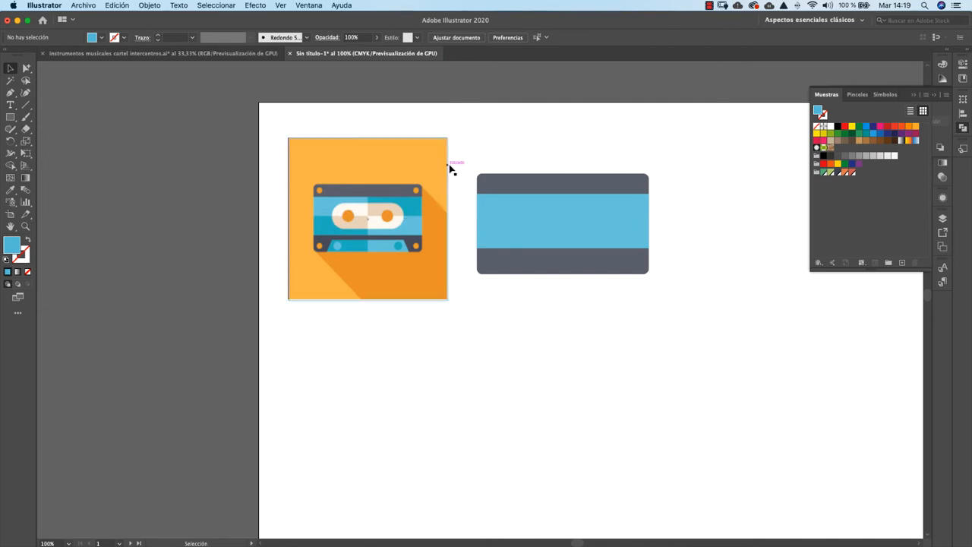
Draw a pill shape about 44 × 16 mm below the cassette and fill it with cream sampled from the reference image.
{"action": "left_click", "coordinate": [11, 117]}
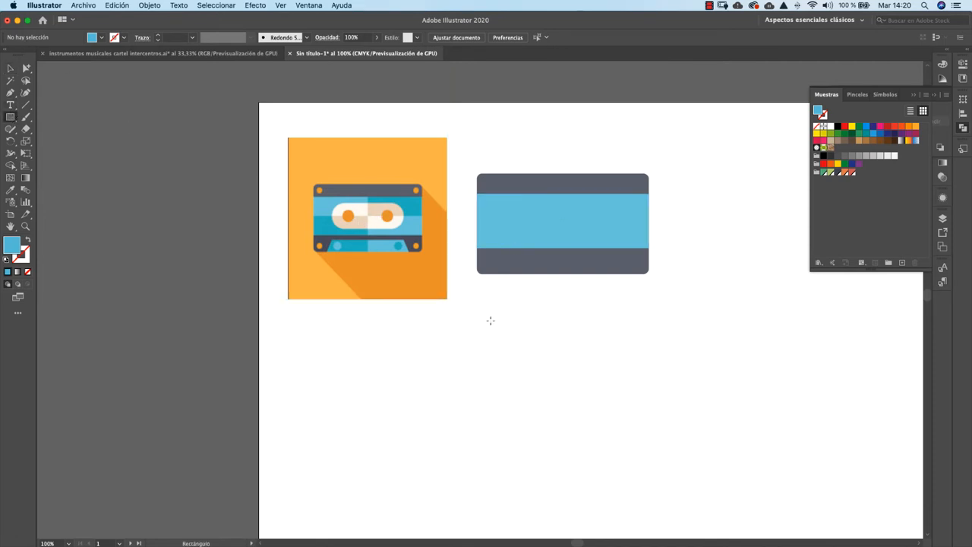
{"action": "left_click_drag", "start_coordinate": [485, 310], "coordinate": [584, 349]}
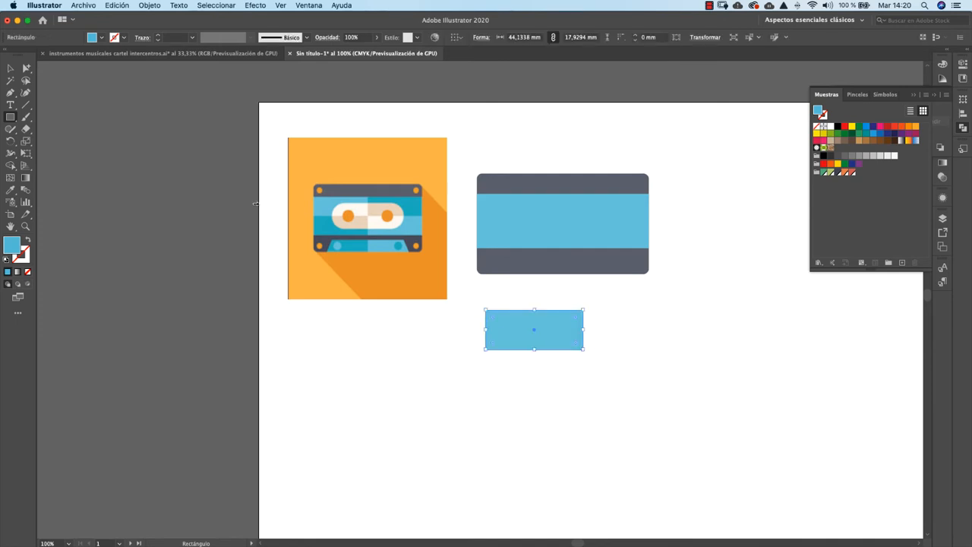
{"action": "left_click", "coordinate": [11, 68]}
{"action": "left_click_drag", "start_coordinate": [491, 315], "coordinate": [535, 313]}
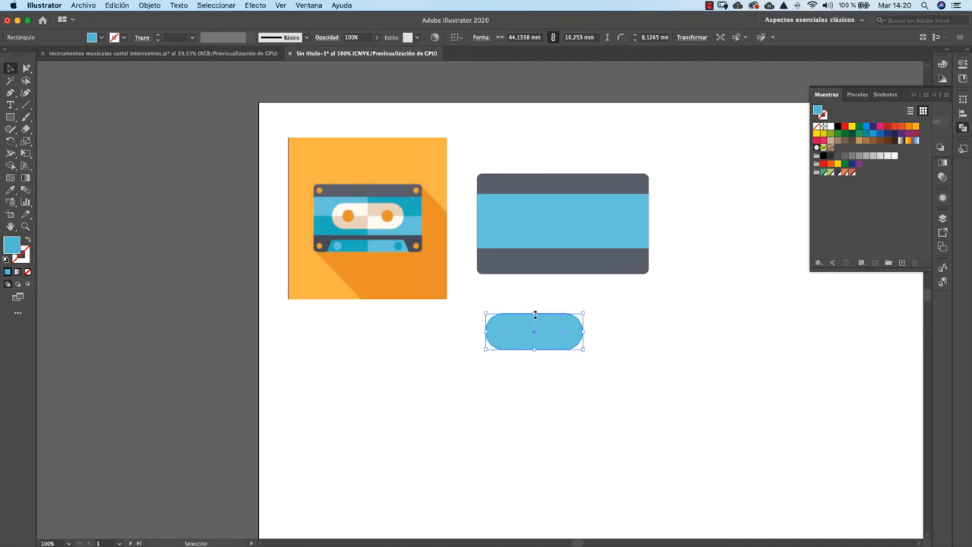
{"action": "left_click", "coordinate": [11, 190]}
{"action": "left_click", "coordinate": [354, 204]}
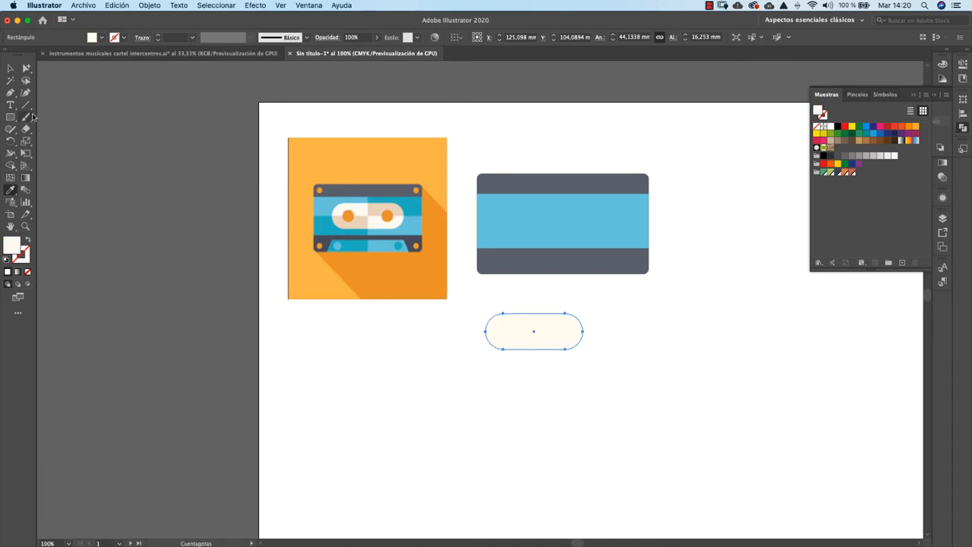
Try the cream pill on the blue band, resize it to about 58 × 15 mm and place it back below the cassette.
{"action": "left_click", "coordinate": [11, 68]}
{"action": "left_click_drag", "start_coordinate": [550, 325], "coordinate": [585, 220]}
{"action": "left_click", "coordinate": [574, 267]}
{"action": "left_click", "coordinate": [772, 327]}
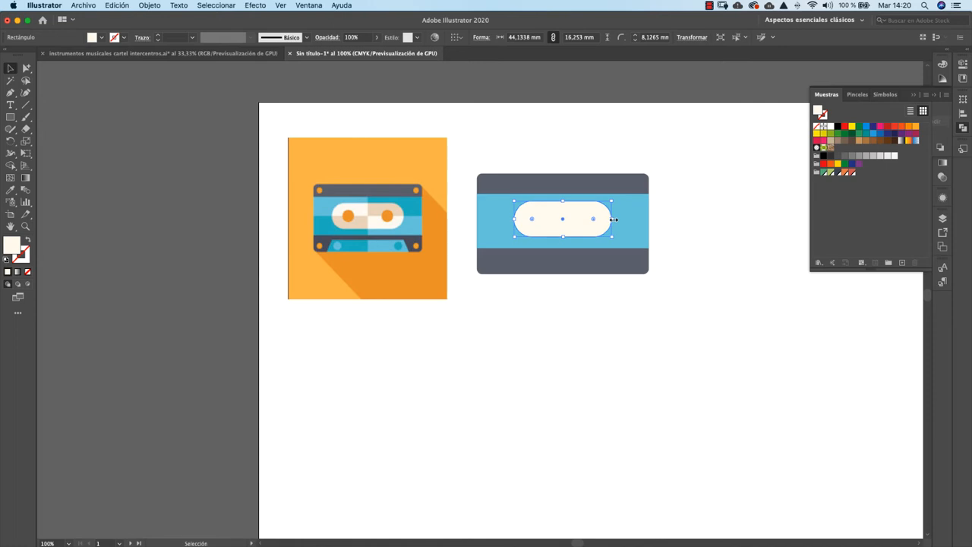
{"action": "left_click_drag", "start_coordinate": [614, 219], "coordinate": [591, 343]}
{"action": "left_click", "coordinate": [627, 326]}
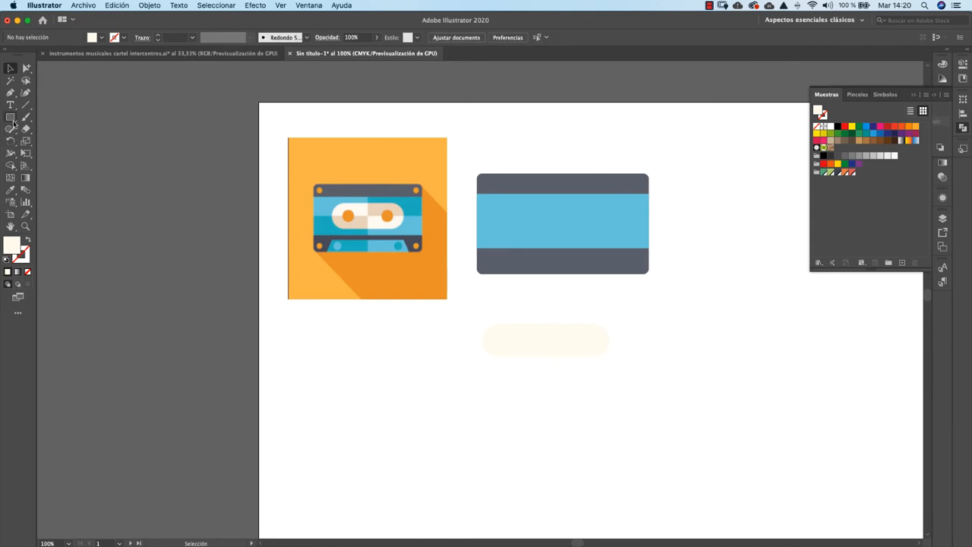
Create a circle about 8.3 mm in diameter, filled with orange sampled from the reference image, near the left end of the cream pill.
{"action": "left_click_drag", "start_coordinate": [10, 116], "coordinate": [50, 143]}
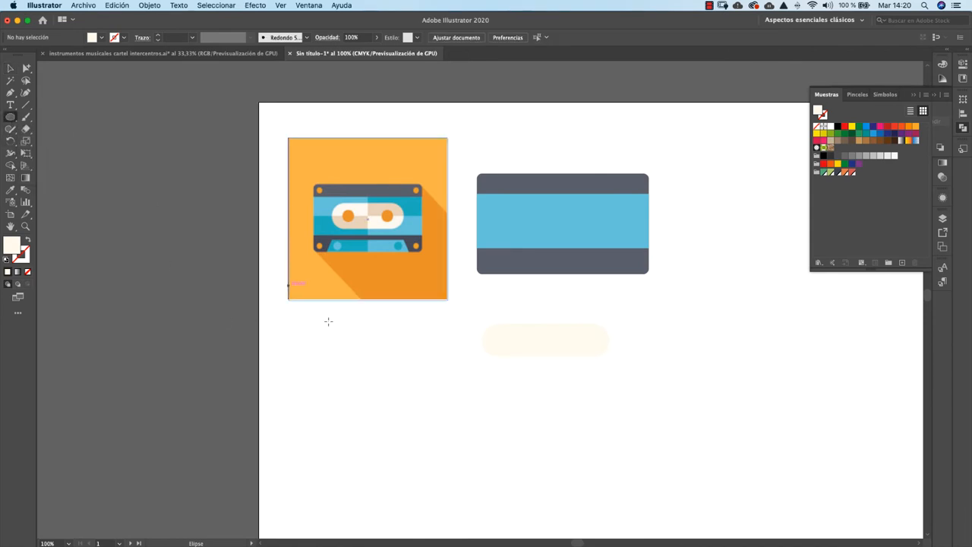
{"action": "left_click_drag", "start_coordinate": [397, 341], "coordinate": [416, 358]}
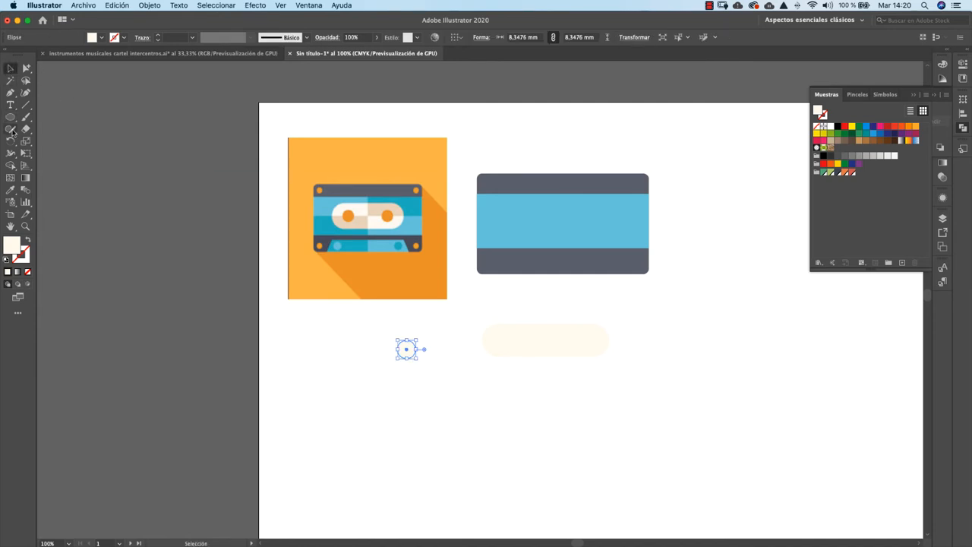
{"action": "left_click", "coordinate": [10, 189]}
{"action": "left_click", "coordinate": [351, 220]}
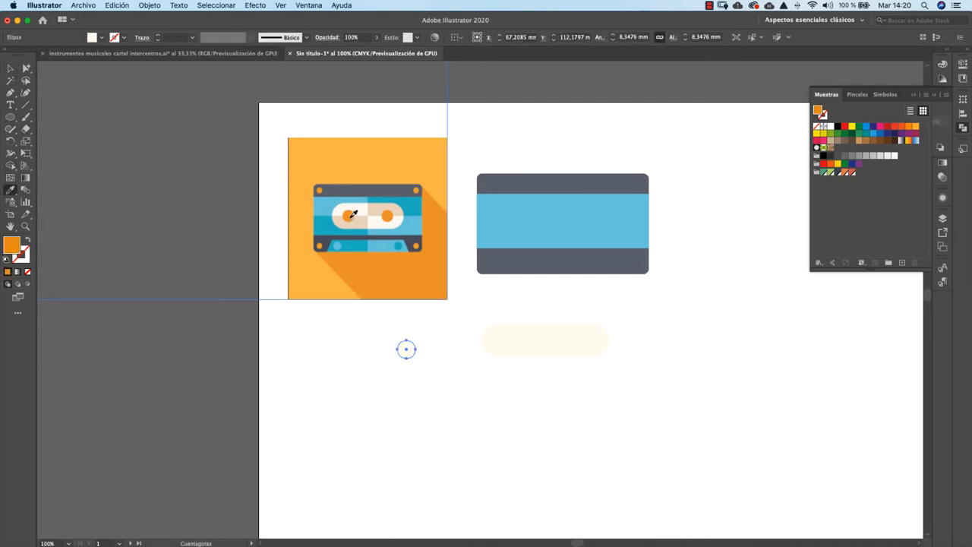
{"action": "key", "text": "v"}
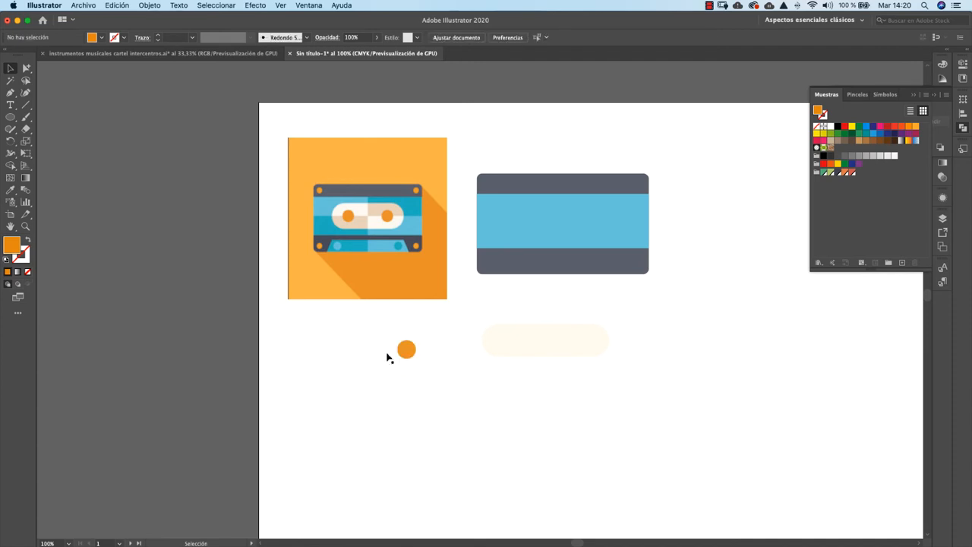
{"action": "left_click_drag", "start_coordinate": [401, 350], "coordinate": [553, 345]}
Give the cream pill a 1 pt red stroke.
{"action": "left_click", "coordinate": [553, 345]}
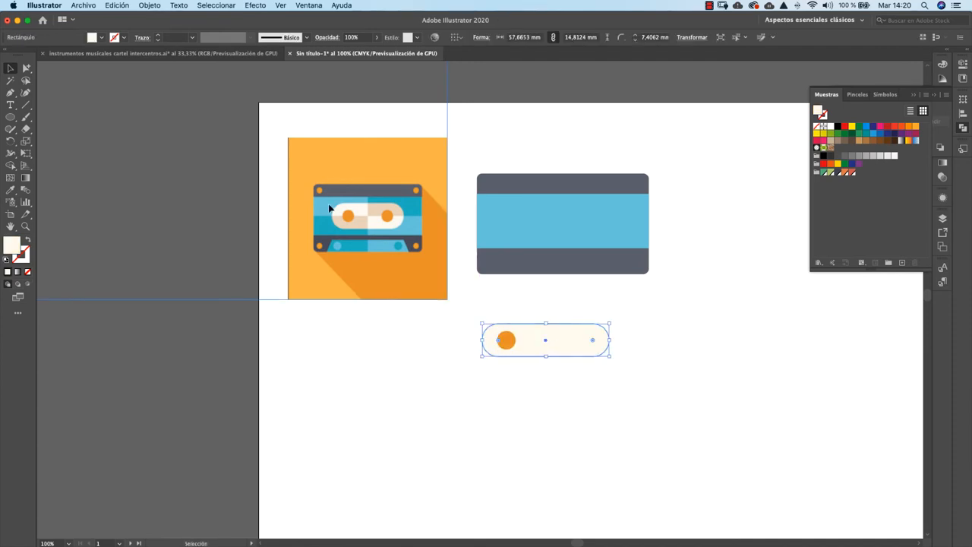
{"action": "left_click", "coordinate": [125, 37]}
{"action": "left_click", "coordinate": [95, 58]}
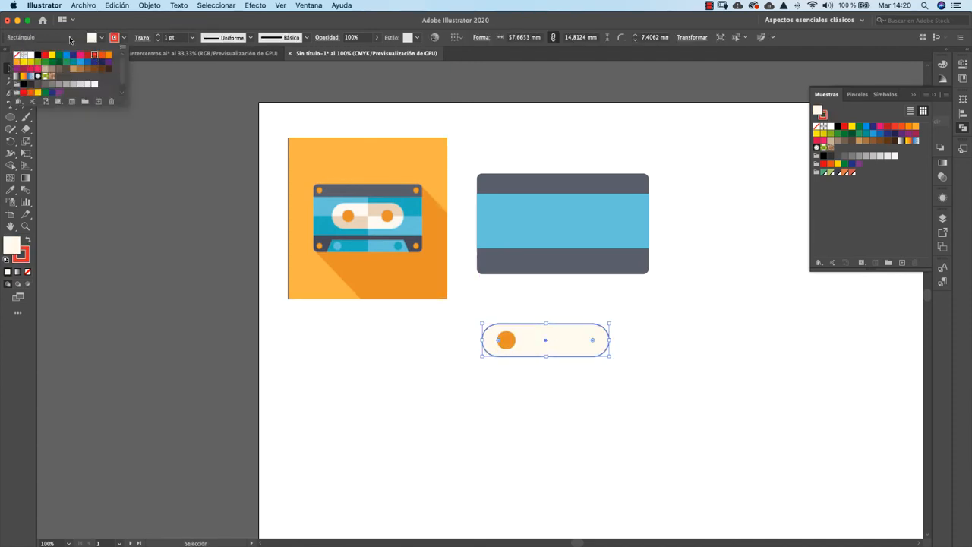
{"action": "left_click", "coordinate": [366, 382]}
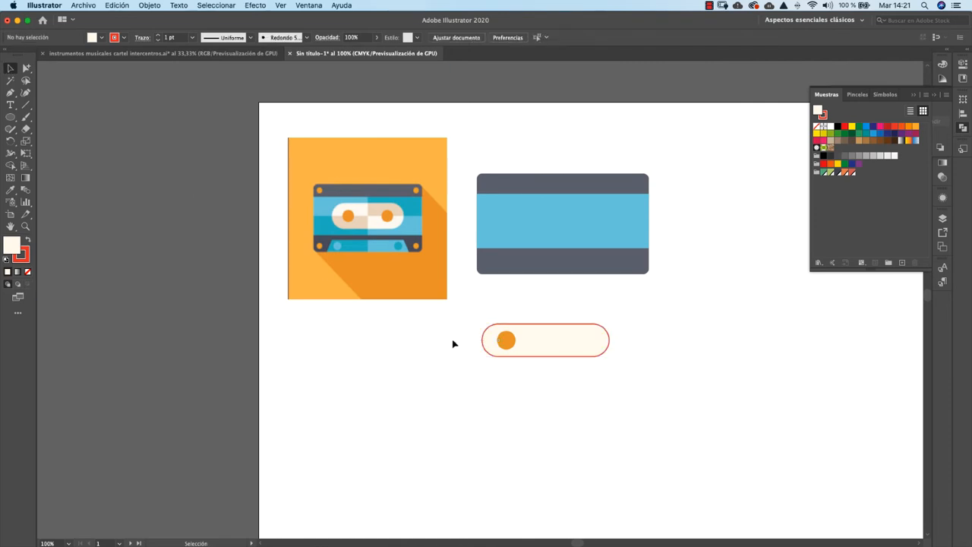
Duplicate the orange circle to the right end of the cream pill and move both circles slightly inward.
{"action": "left_click_drag", "start_coordinate": [508, 342], "coordinate": [585, 341]}
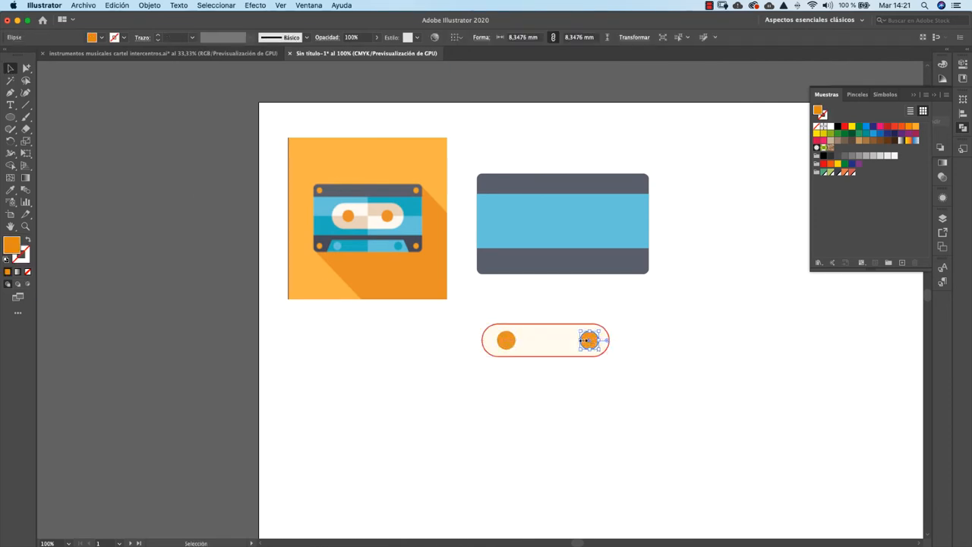
{"action": "left_click", "coordinate": [555, 395]}
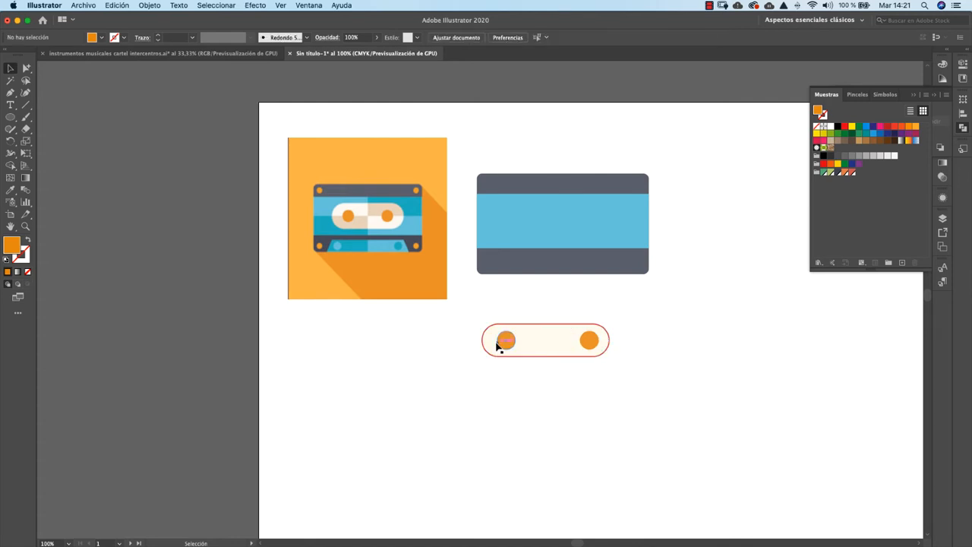
{"action": "left_click_drag", "start_coordinate": [504, 341], "coordinate": [508, 341]}
{"action": "left_click_drag", "start_coordinate": [584, 341], "coordinate": [582, 341]}
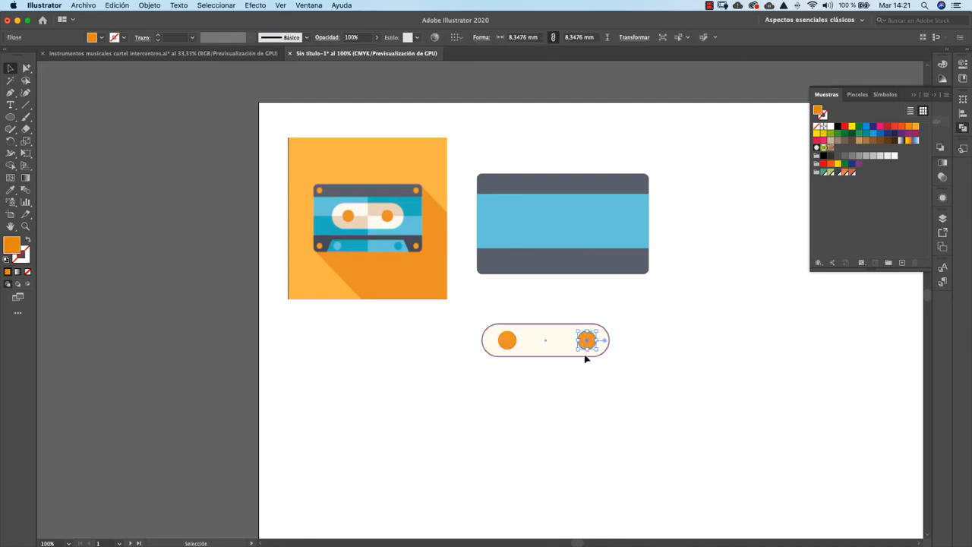
{"action": "left_click", "coordinate": [586, 368]}
Group the two orange circles.
{"action": "left_click", "coordinate": [588, 341]}
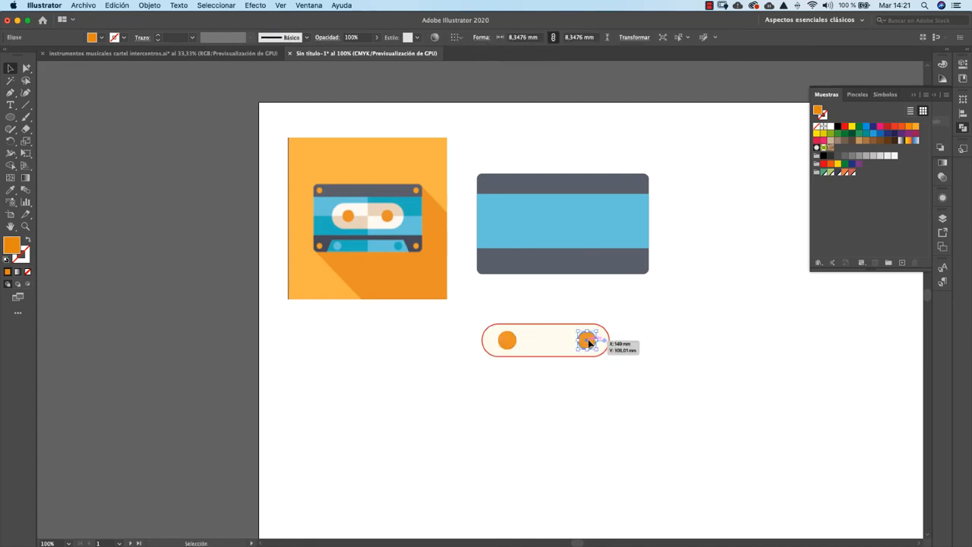
{"action": "left_click", "coordinate": [506, 340], "text": "shift"}
{"action": "key", "text": "super+g"}
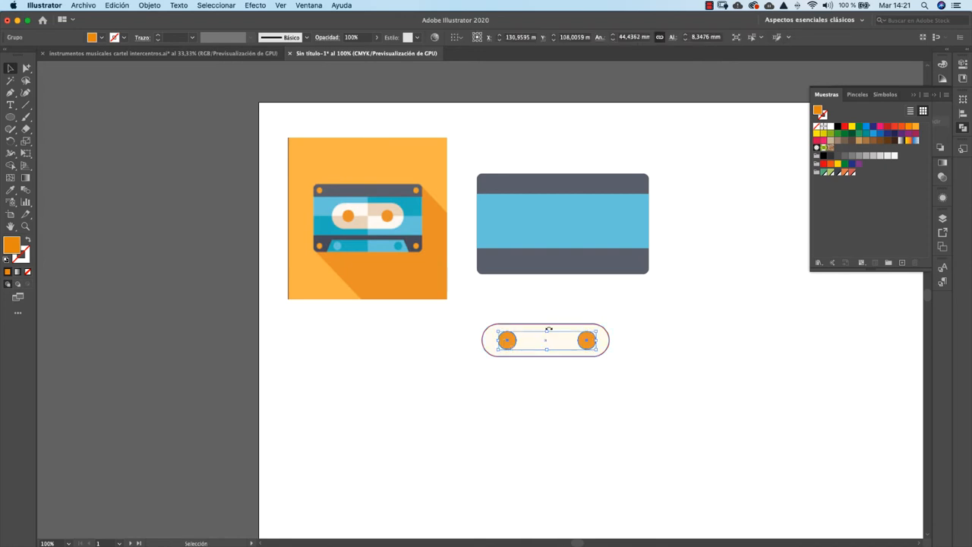
{"action": "left_click", "coordinate": [648, 305]}
Centre the orange circle group horizontally relative to the cream pill.
{"action": "left_click", "coordinate": [585, 341]}
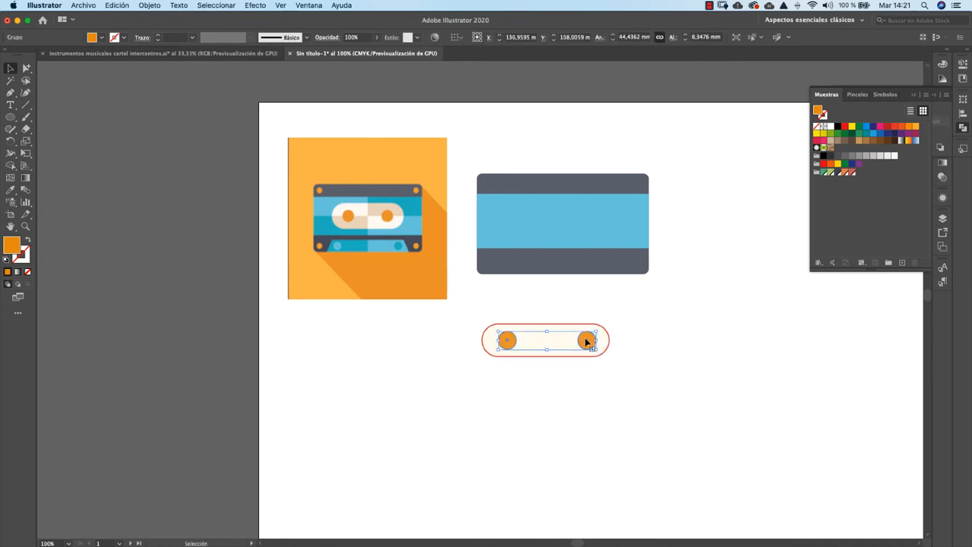
{"action": "left_click", "coordinate": [557, 331], "text": "shift"}
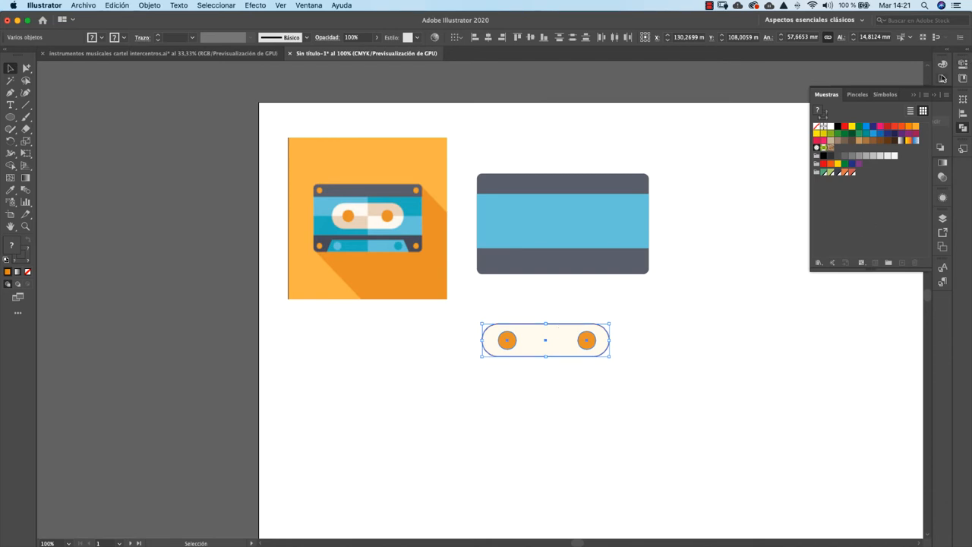
{"action": "left_click", "coordinate": [962, 117]}
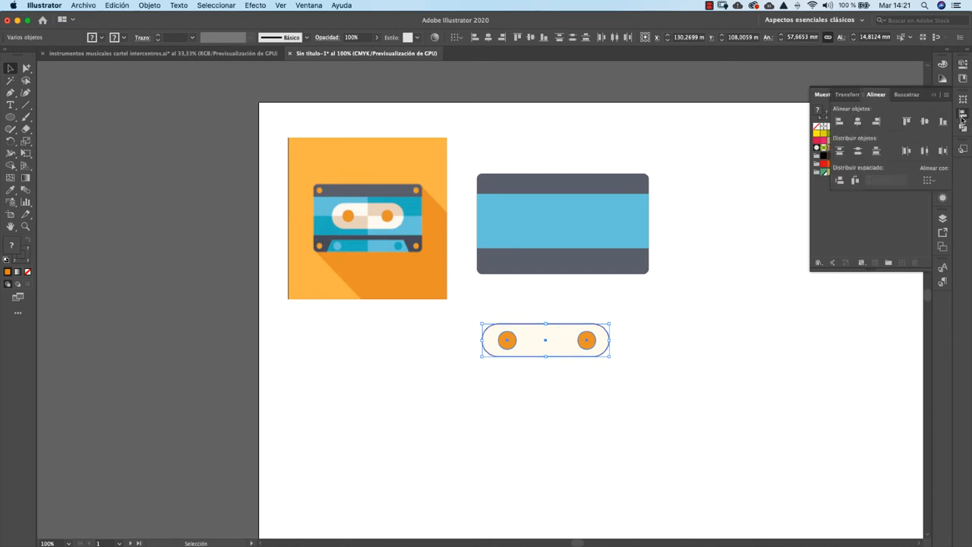
{"action": "left_click", "coordinate": [931, 182]}
{"action": "left_click", "coordinate": [905, 197]}
{"action": "left_click", "coordinate": [858, 123]}
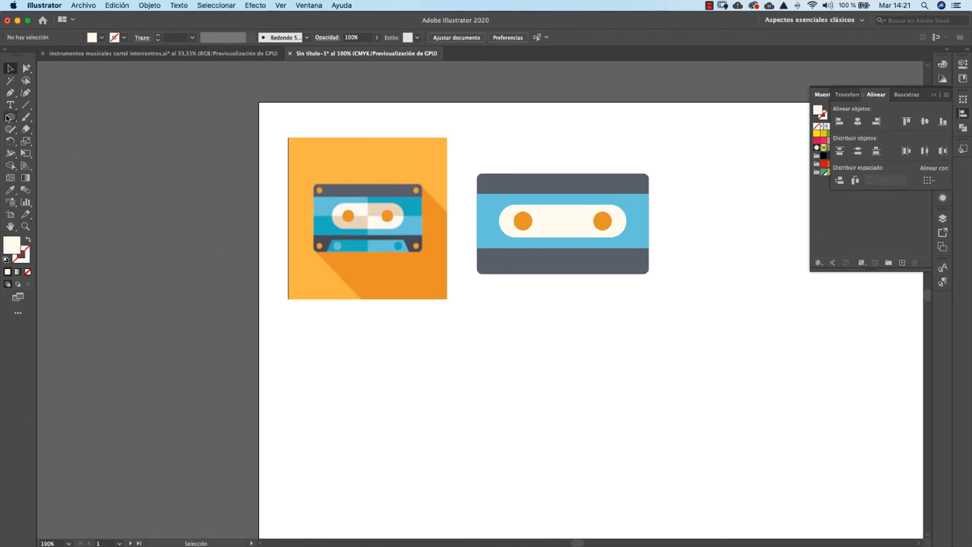
Draw a rectangle about 58.8 mm wide and 8.3 mm high along the lower edge of the cassette body.
{"action": "left_click", "coordinate": [10, 117]}
{"action": "left_click", "coordinate": [43, 120]}
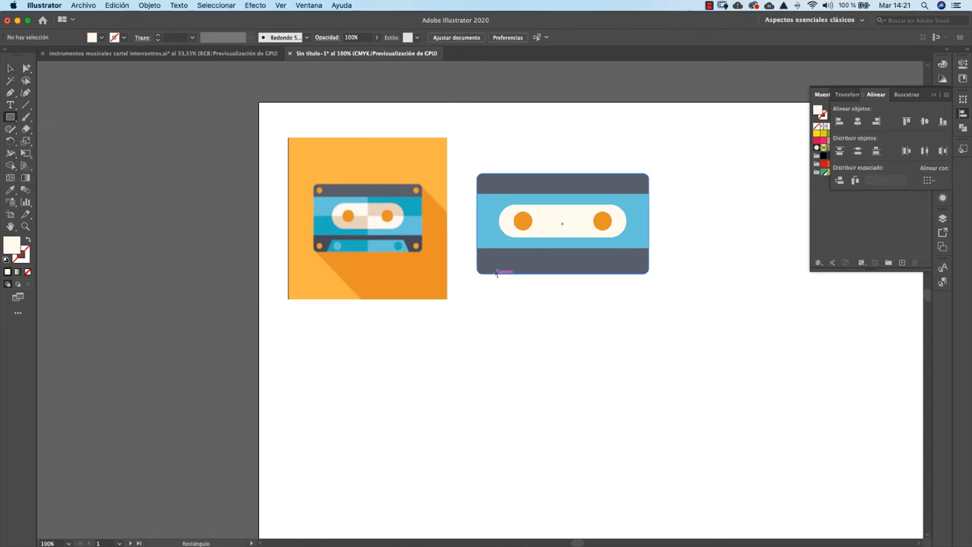
{"action": "left_click_drag", "start_coordinate": [497, 273], "coordinate": [627, 259]}
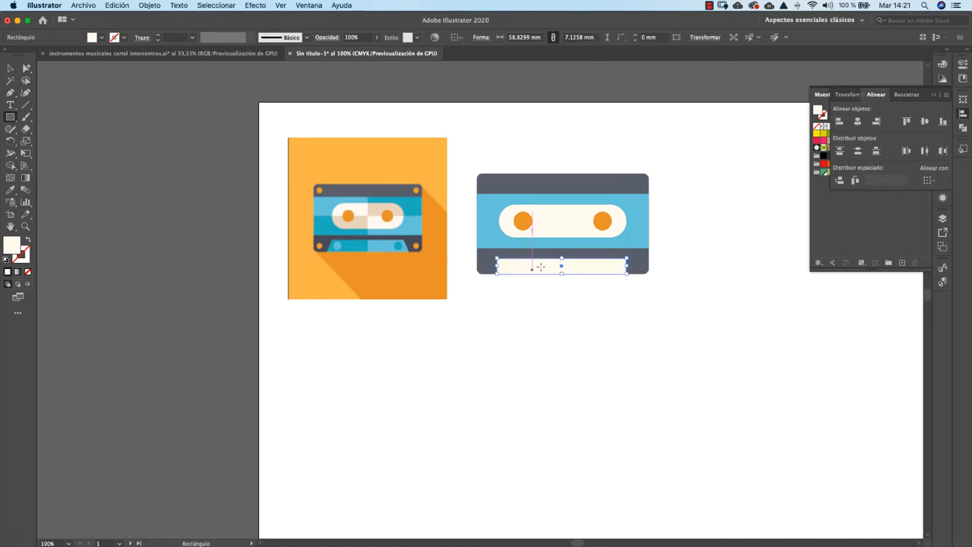
{"action": "left_click_drag", "start_coordinate": [562, 260], "coordinate": [562, 256]}
Fill the new rectangle with the blue sampled from the cassette's wide stripe.
{"action": "left_click", "coordinate": [10, 189]}
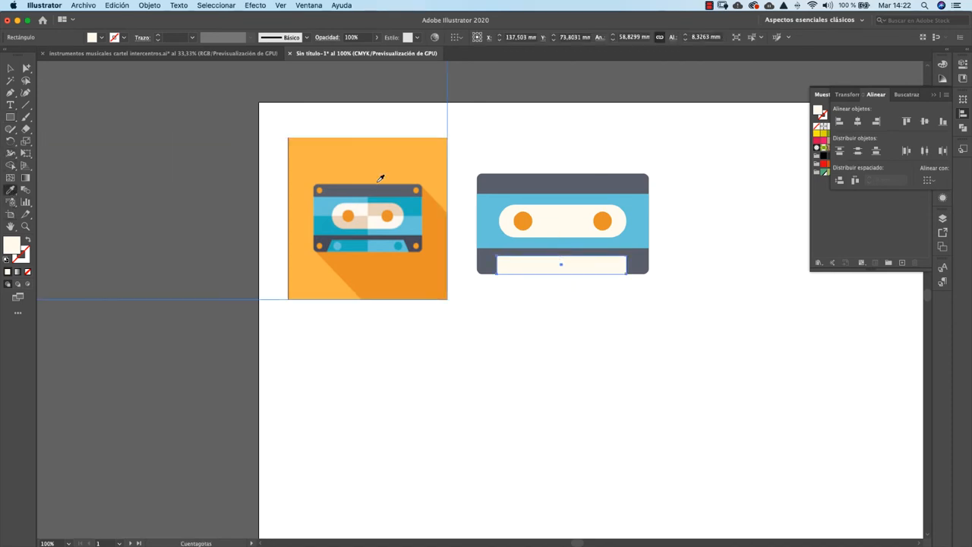
{"action": "left_click", "coordinate": [496, 204]}
{"action": "left_click", "coordinate": [10, 68]}
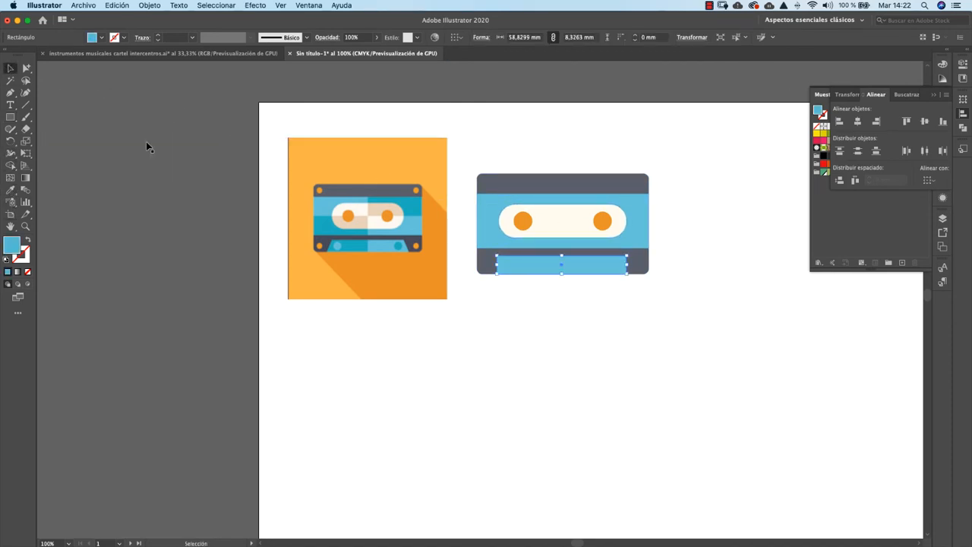
Move the blue rectangle below the cassette and scale its two upper anchor points inward to form a trapezoid.
{"action": "left_click", "coordinate": [559, 365]}
{"action": "left_click_drag", "start_coordinate": [557, 272], "coordinate": [558, 360]}
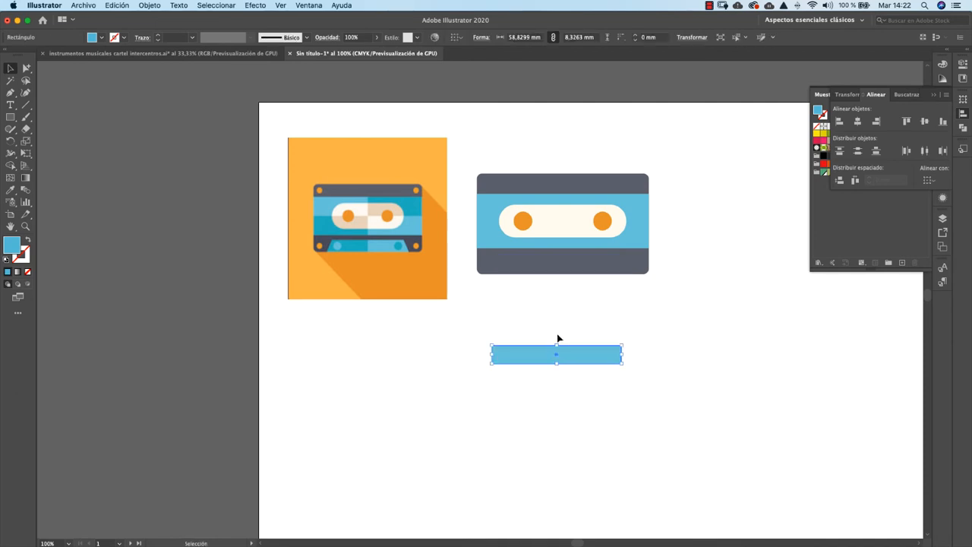
{"action": "left_click", "coordinate": [27, 69]}
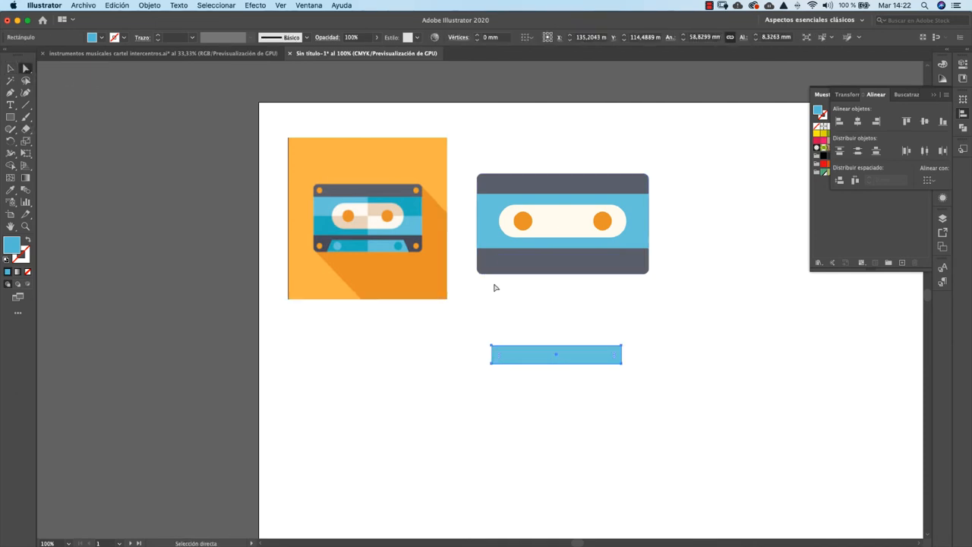
{"action": "left_click", "coordinate": [591, 320]}
{"action": "left_click_drag", "start_coordinate": [612, 351], "coordinate": [471, 355]}
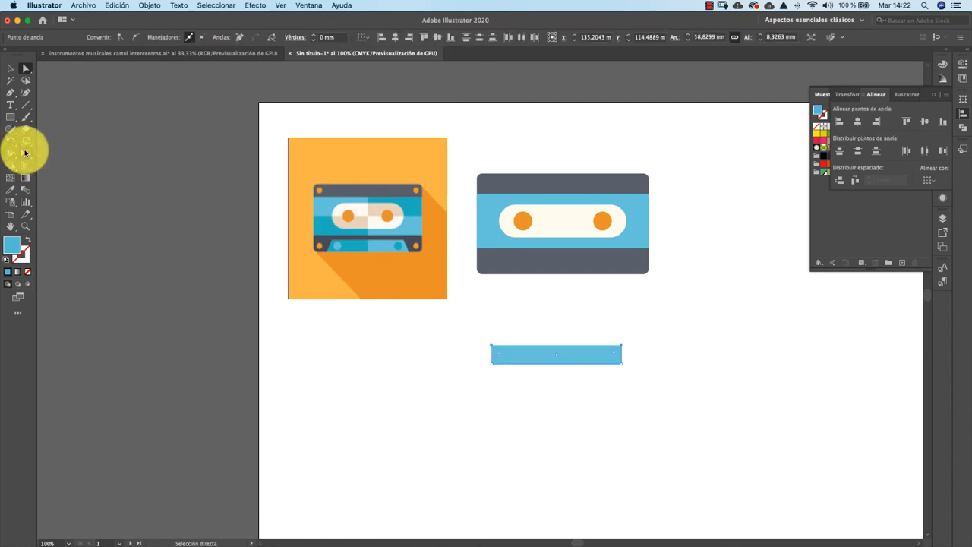
{"action": "left_click", "coordinate": [25, 145]}
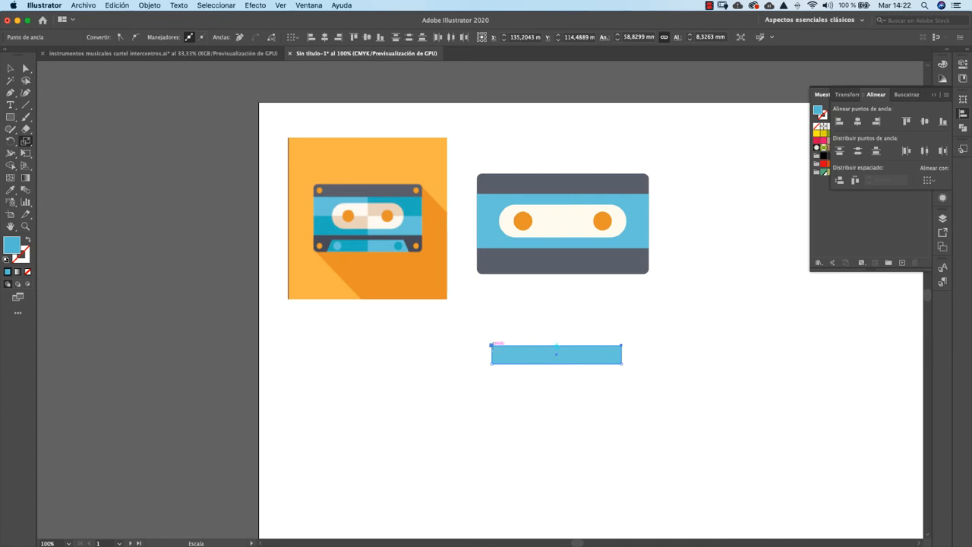
{"action": "left_click_drag", "start_coordinate": [490, 345], "coordinate": [501, 345]}
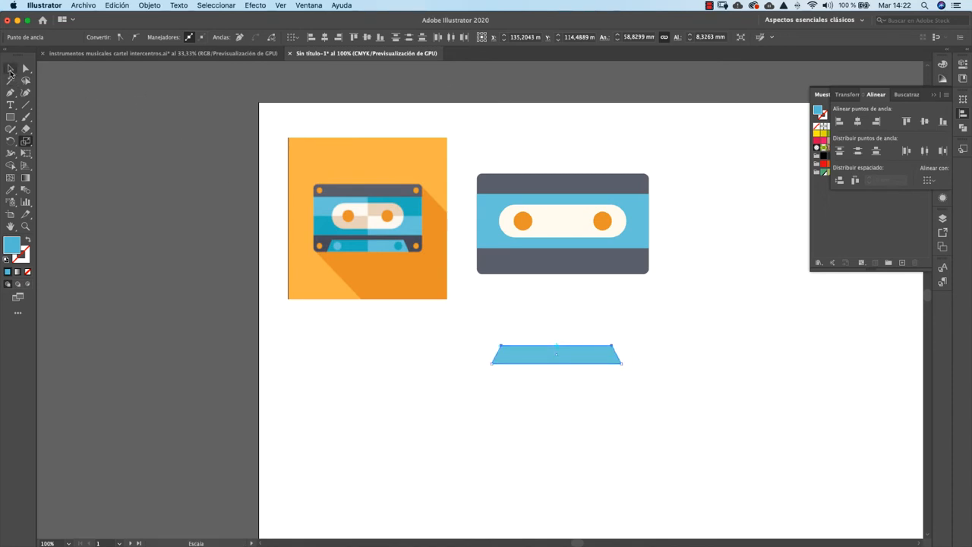
Move the blue trapezoid back onto the lower edge of the cassette body.
{"action": "left_click", "coordinate": [11, 69]}
{"action": "left_click", "coordinate": [512, 367]}
{"action": "left_click_drag", "start_coordinate": [517, 356], "coordinate": [524, 273]}
{"action": "left_click", "coordinate": [553, 341]}
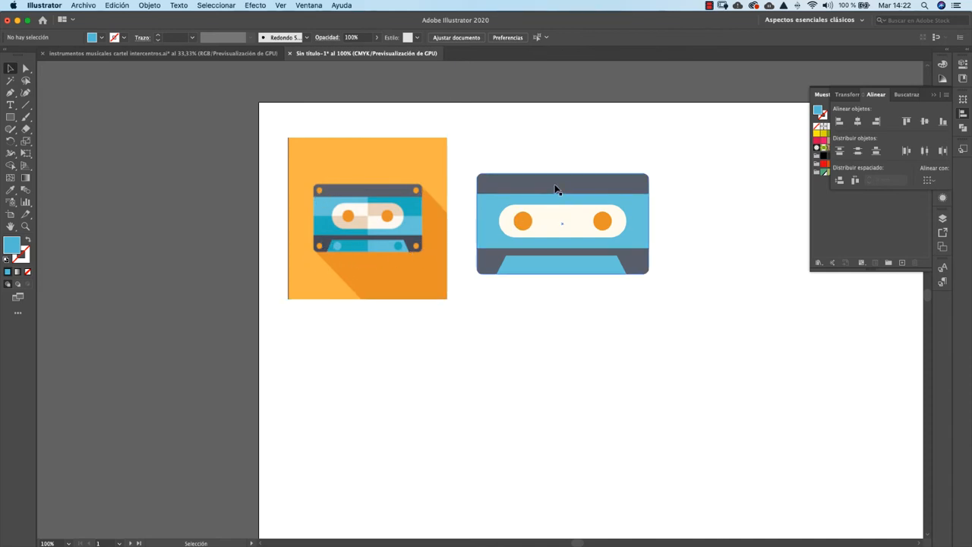
Duplicate the grey cassette body below the original and draw a rectangle about 69 × 36.8 mm inside the copy.
{"action": "left_click_drag", "start_coordinate": [555, 188], "coordinate": [555, 341]}
{"action": "left_click", "coordinate": [14, 119]}
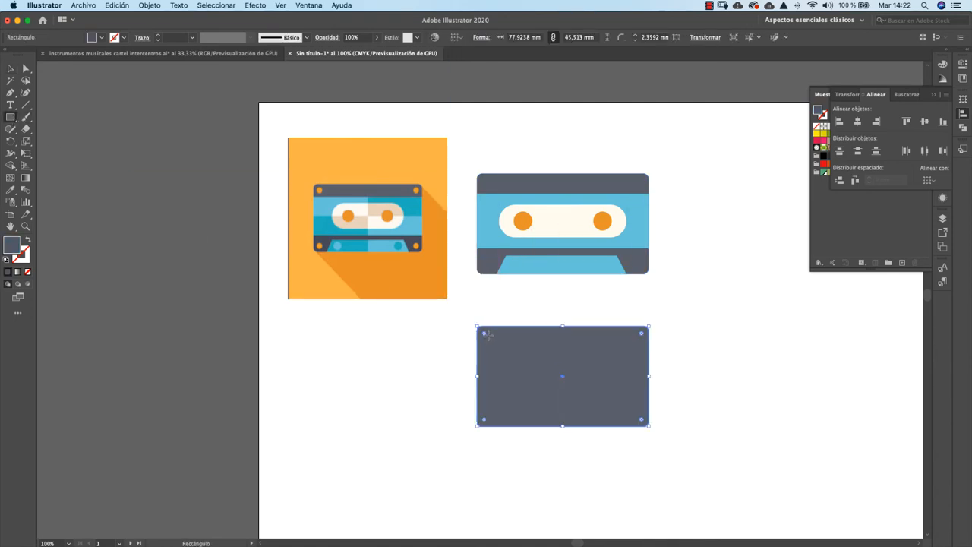
{"action": "left_click_drag", "start_coordinate": [486, 334], "coordinate": [640, 416]}
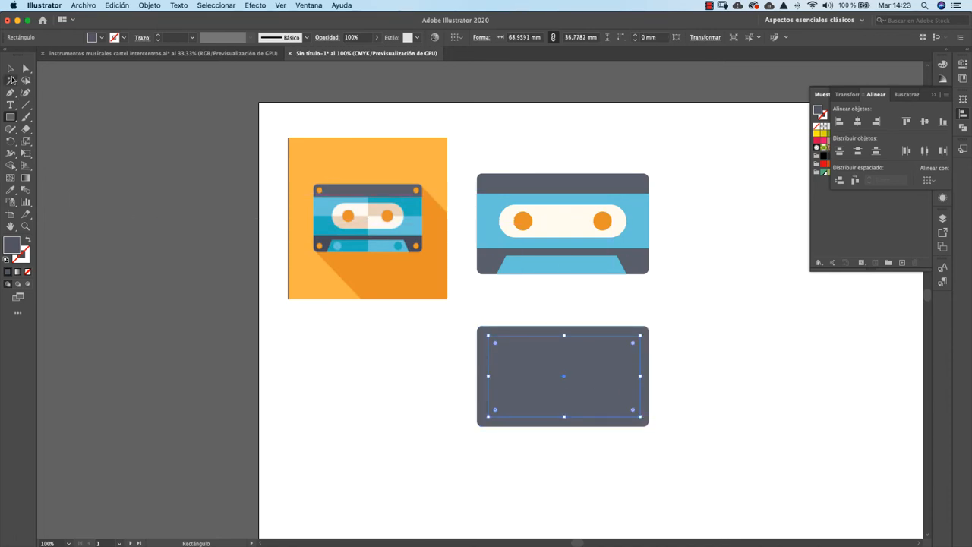
Give the inner rectangle a 1 pt red stroke without fill and position it over the original cassette.
{"action": "left_click", "coordinate": [10, 69]}
{"action": "left_click", "coordinate": [644, 338]}
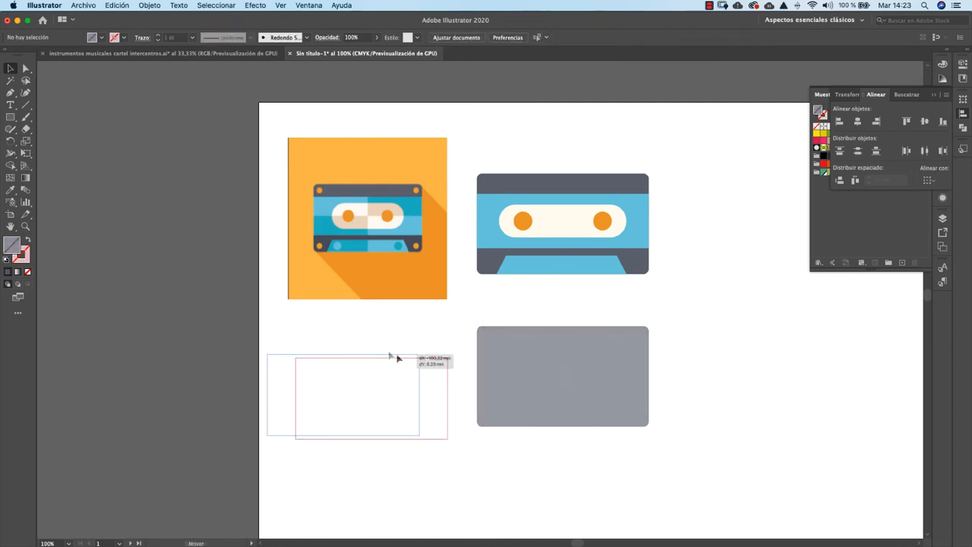
{"action": "left_click_drag", "start_coordinate": [393, 354], "coordinate": [580, 189]}
{"action": "left_click", "coordinate": [608, 141]}
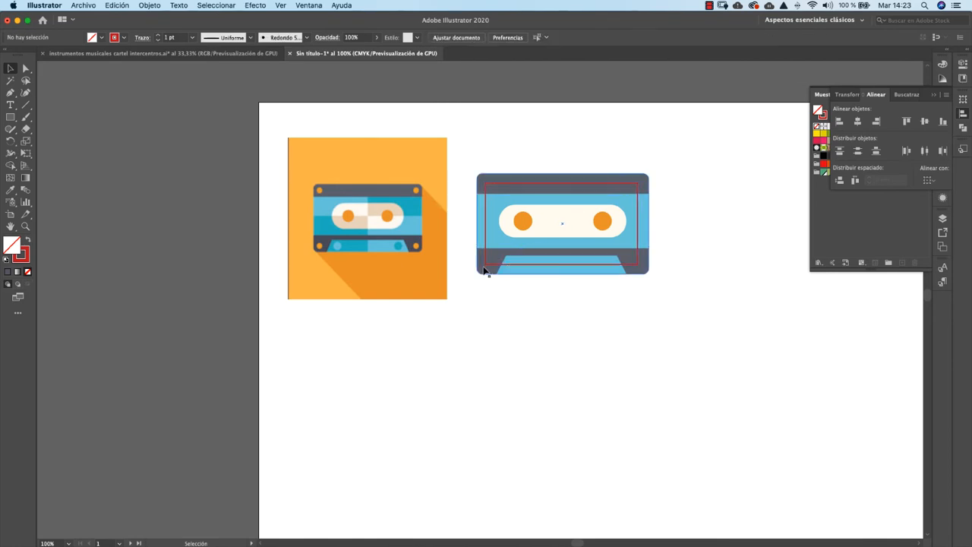
Move the red outline below the cassette and draw a circle about 4.4 mm wide above it, filled with the reels' orange.
{"action": "left_click_drag", "start_coordinate": [549, 185], "coordinate": [529, 345]}
{"action": "left_click_drag", "start_coordinate": [10, 115], "coordinate": [42, 144]}
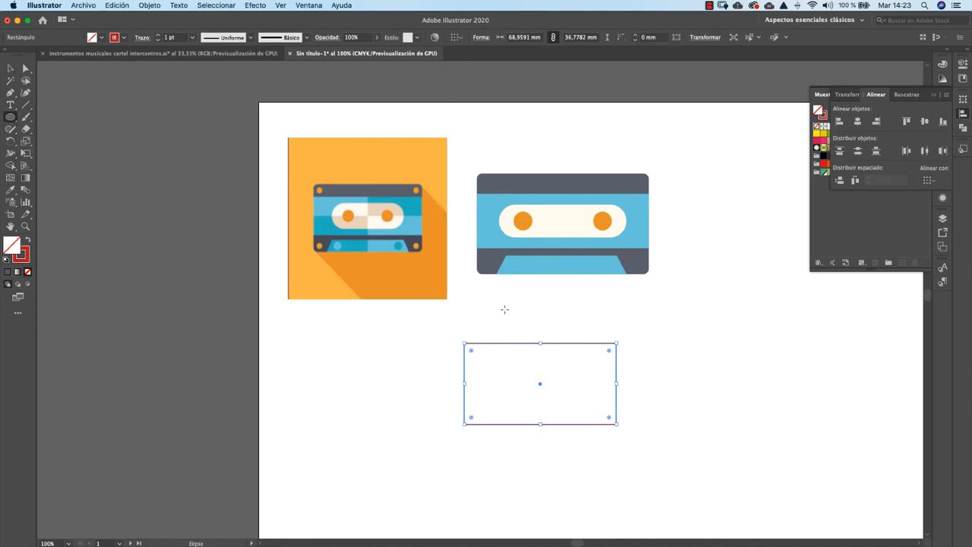
{"action": "left_click_drag", "start_coordinate": [492, 310], "coordinate": [501, 320]}
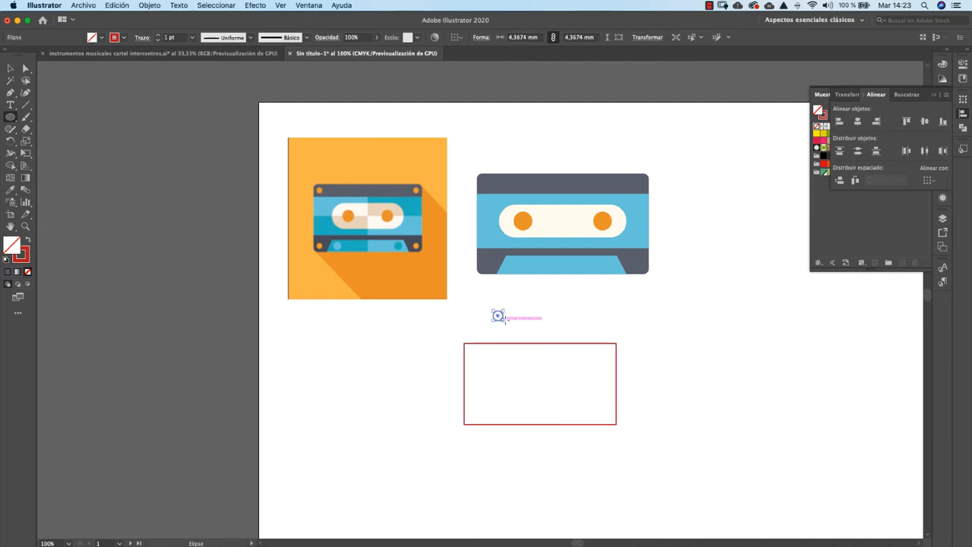
{"action": "left_click", "coordinate": [10, 189]}
{"action": "left_click", "coordinate": [522, 219]}
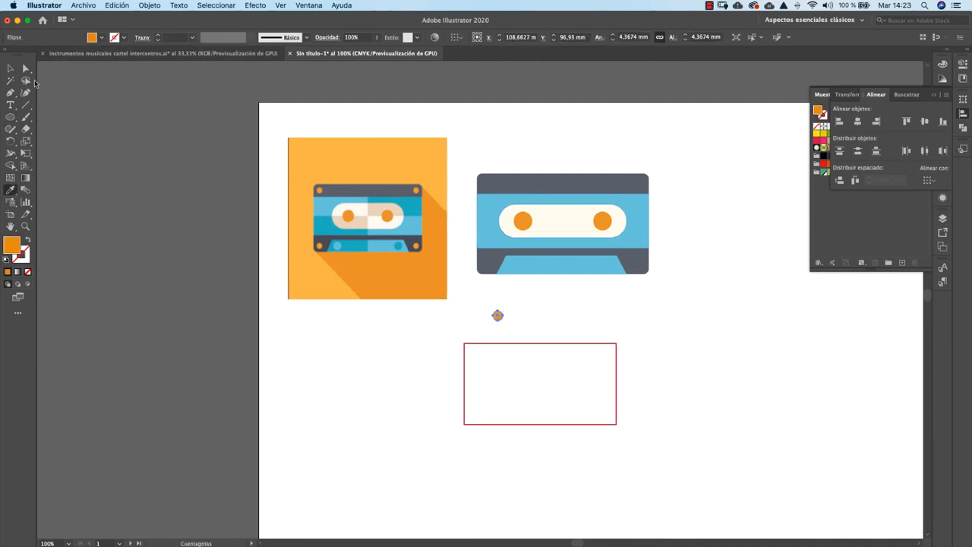
{"action": "key", "text": "v"}
{"action": "left_click", "coordinate": [535, 305]}
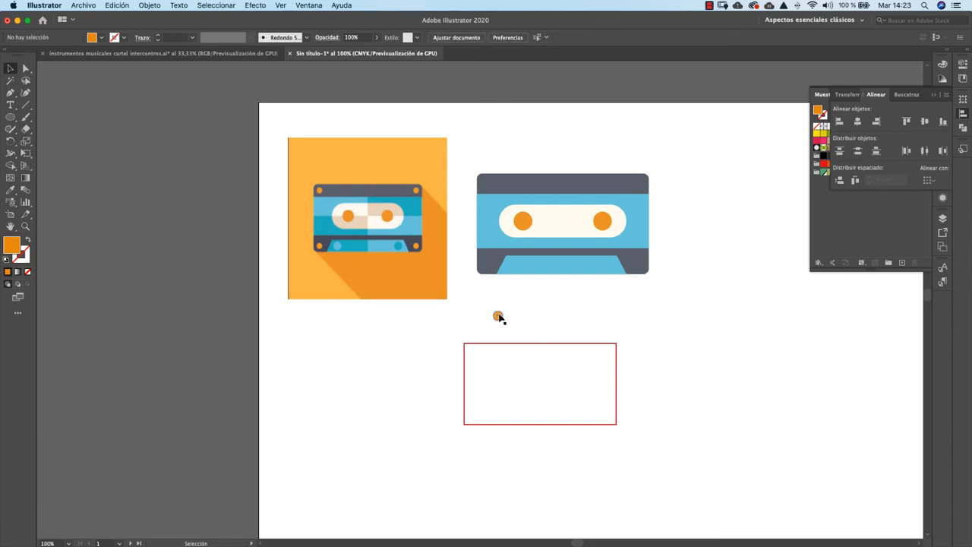
Place copies of the small orange circle on all four corners of the red outline and delete the outline.
{"action": "left_click_drag", "start_coordinate": [497, 316], "coordinate": [603, 353]}
{"action": "scroll", "coordinate": [471, 331], "scroll_direction": "right", "scroll_amount": 2}
{"action": "scroll", "coordinate": [449, 344], "scroll_direction": "up", "scroll_amount": 1}
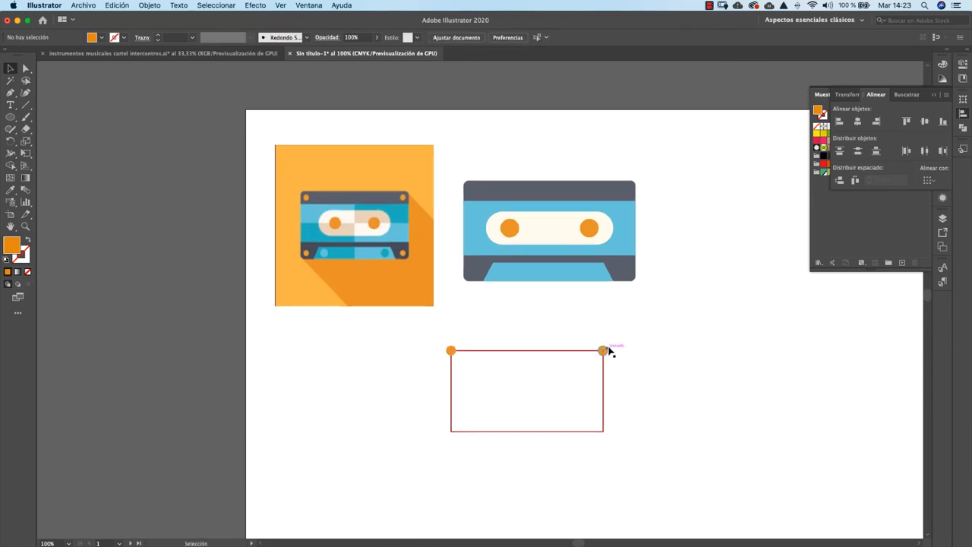
{"action": "left_click", "coordinate": [450, 351], "text": "shift"}
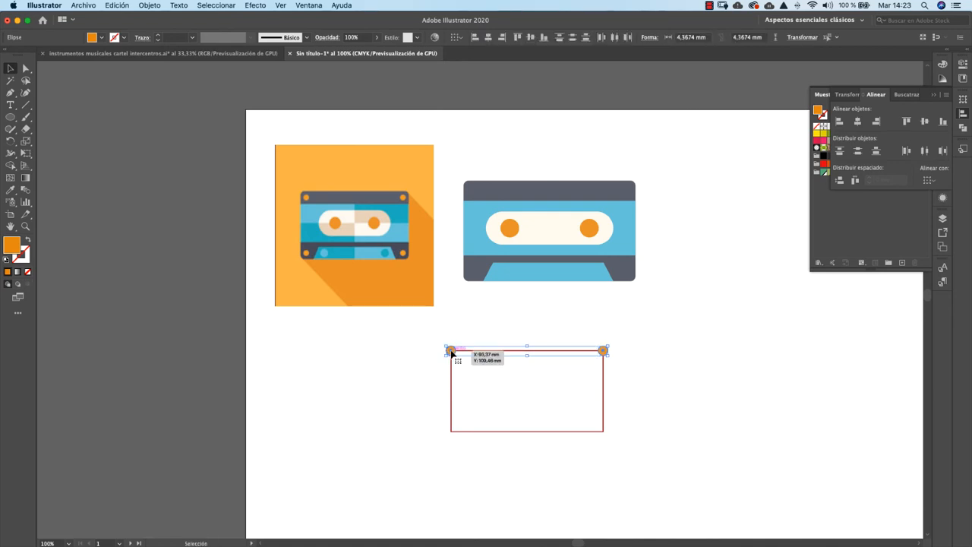
{"action": "left_click_drag", "start_coordinate": [450, 351], "coordinate": [451, 432]}
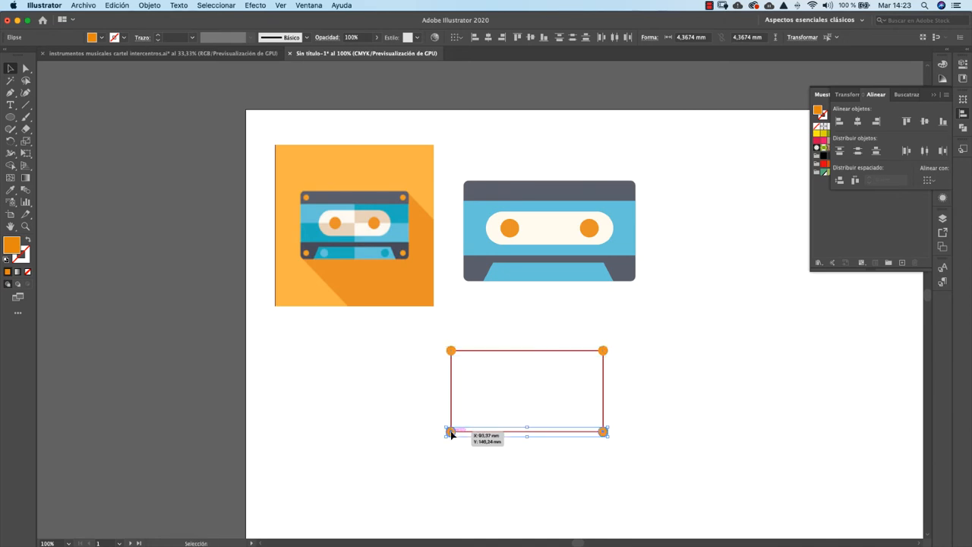
{"action": "left_click", "coordinate": [640, 378]}
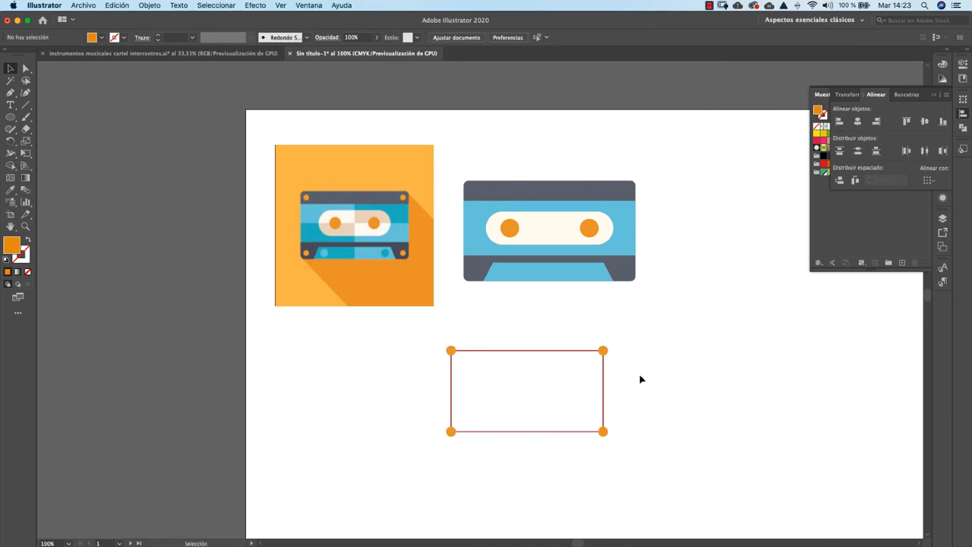
{"action": "left_click", "coordinate": [450, 382]}
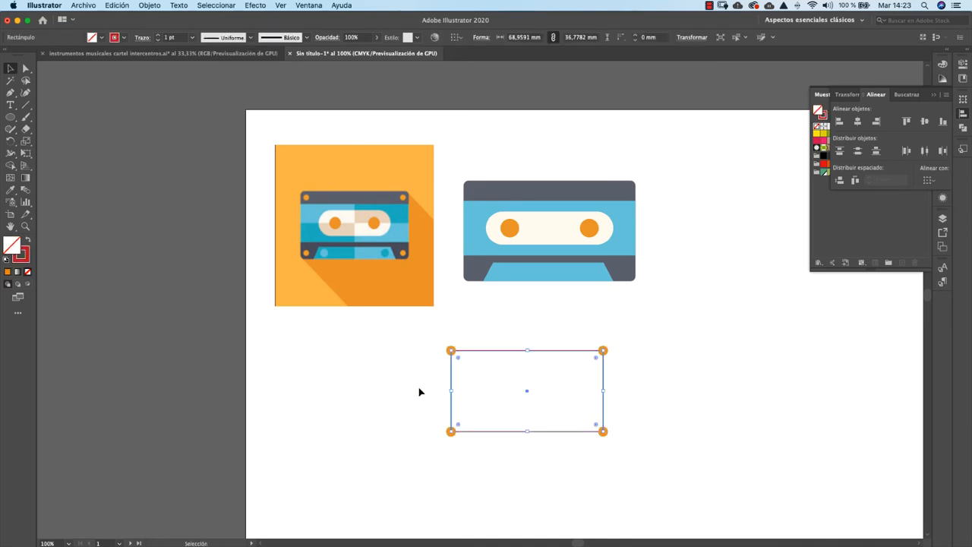
{"action": "key", "text": "Delete"}
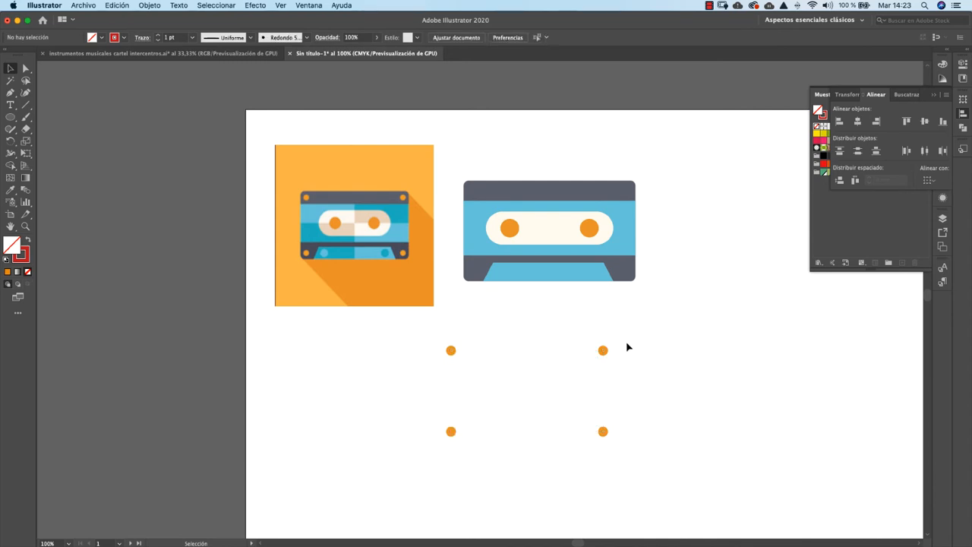
Group the four small orange circles and move the group onto the corners of the cassette body.
{"action": "left_click_drag", "start_coordinate": [611, 362], "coordinate": [414, 474]}
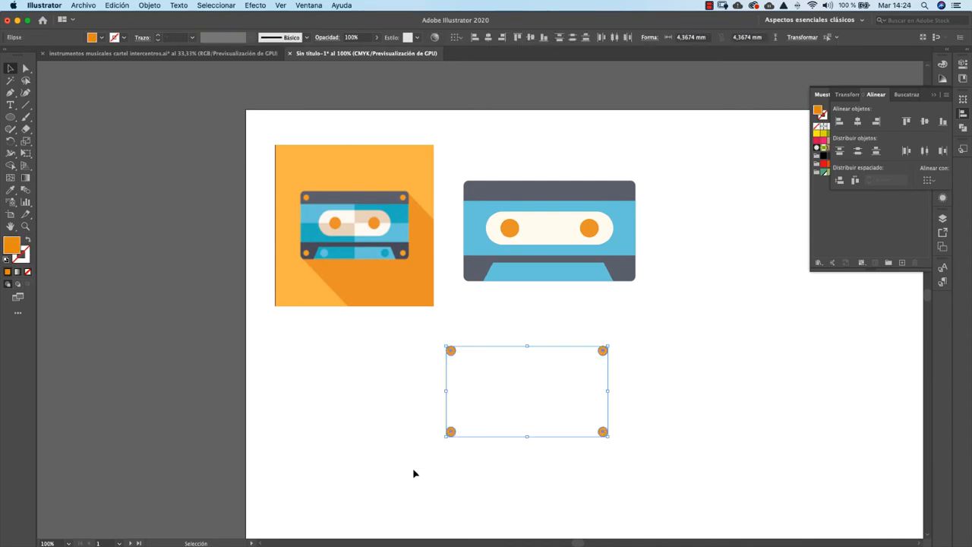
{"action": "key", "text": "super+g"}
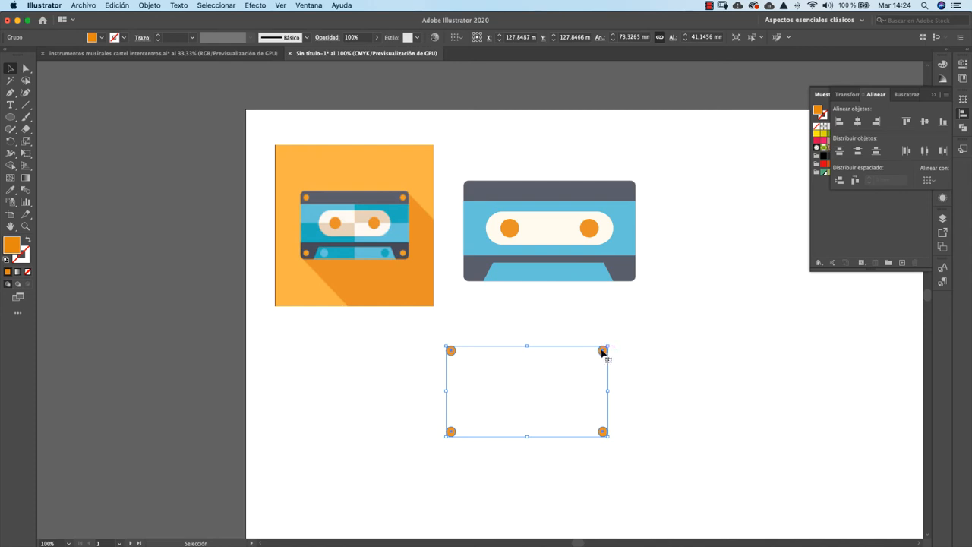
{"action": "left_click_drag", "start_coordinate": [604, 350], "coordinate": [625, 194]}
{"action": "left_click", "coordinate": [678, 191]}
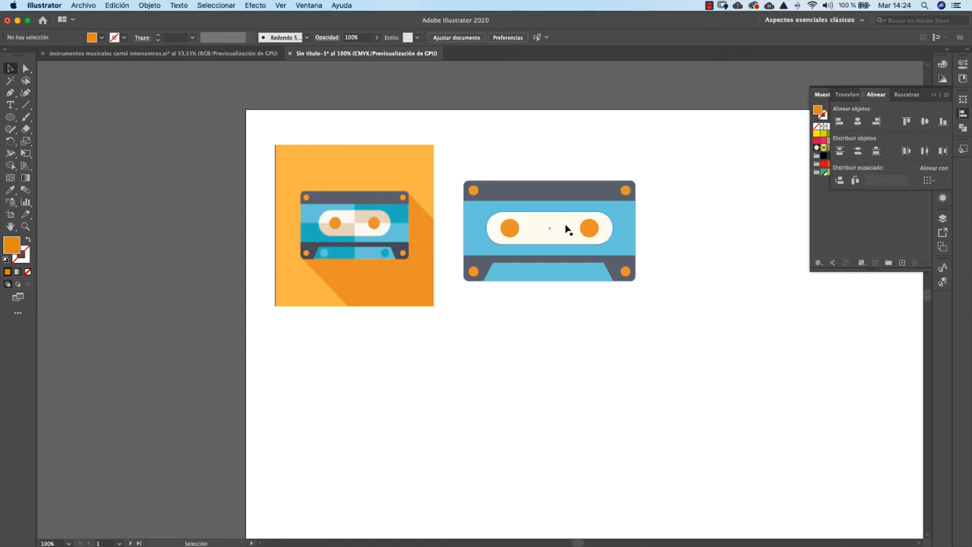
Duplicate the lower-left corner circle from the group and place the copy just below the cassette.
{"action": "left_click", "coordinate": [472, 274]}
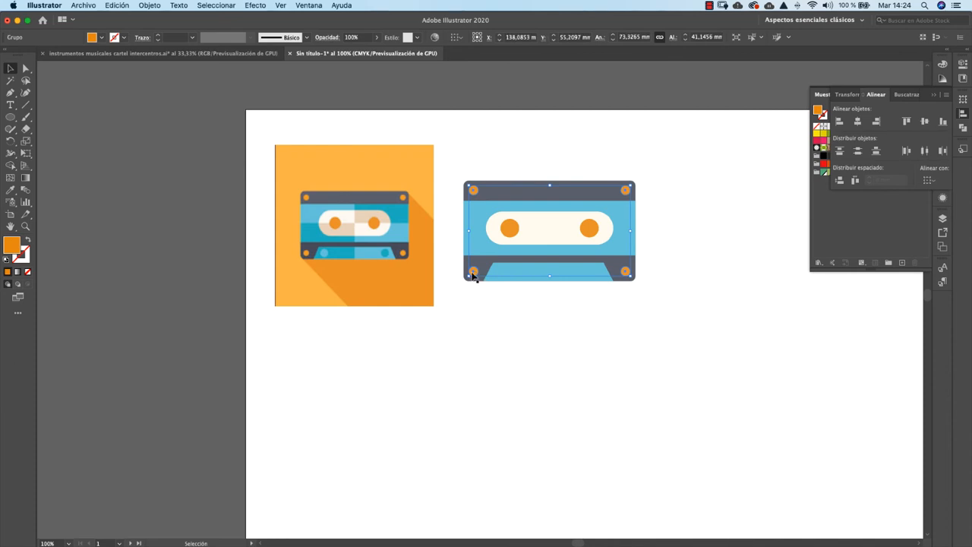
{"action": "left_click", "coordinate": [27, 70]}
{"action": "left_click", "coordinate": [91, 80]}
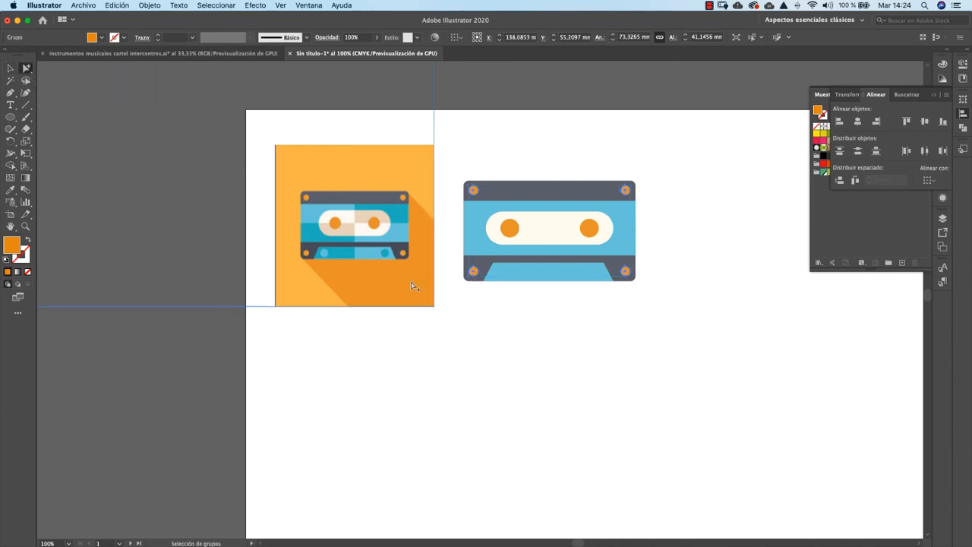
{"action": "left_click", "coordinate": [439, 321]}
{"action": "left_click", "coordinate": [472, 273]}
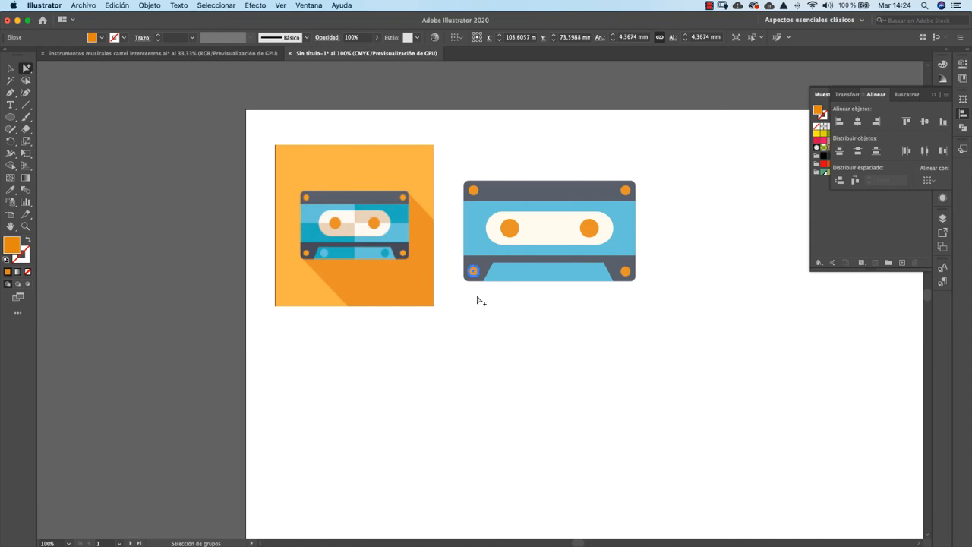
{"action": "key", "text": "super+c"}
{"action": "left_click_drag", "start_coordinate": [477, 299], "coordinate": [478, 298]}
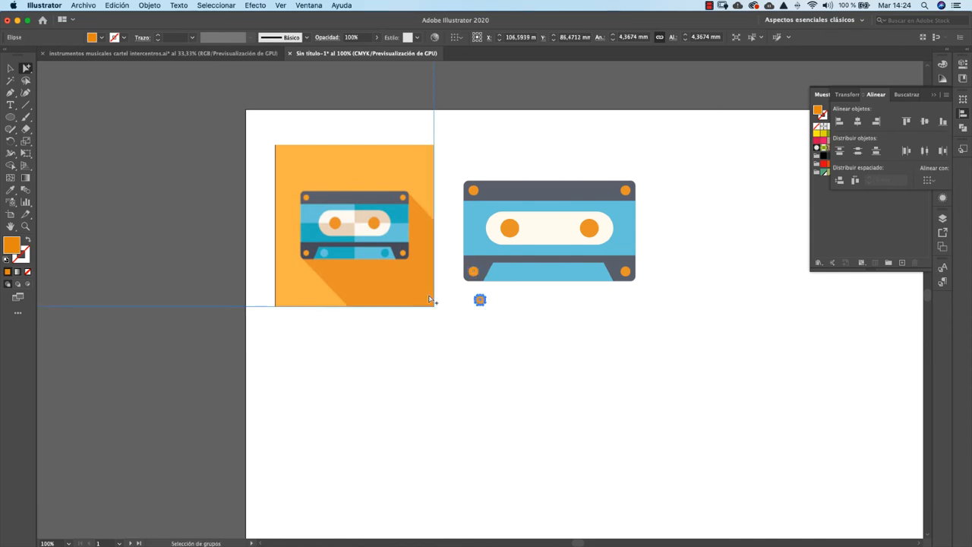
Fill the copied circle with the darker teal sampled from the small right-hand circle in the reference trapezoid.
{"action": "left_click", "coordinate": [10, 190]}
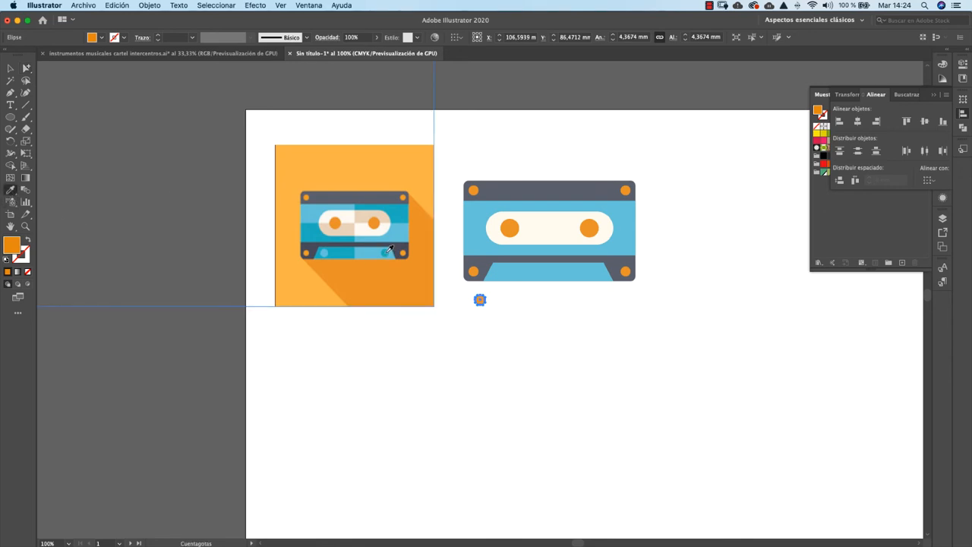
{"action": "left_click", "coordinate": [386, 252]}
{"action": "left_click", "coordinate": [10, 68]}
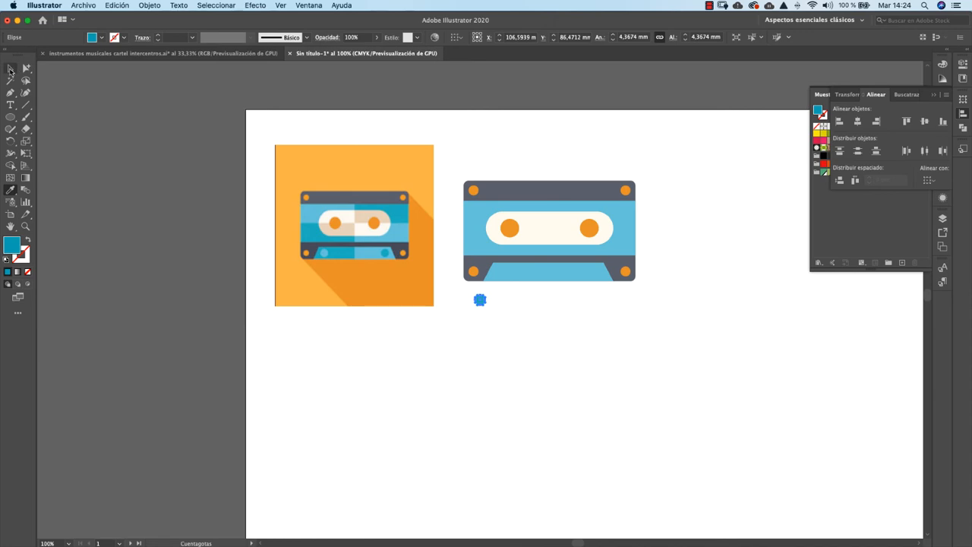
Place one teal circle at each end of the blue trapezoid, duplicating it for the second end.
{"action": "left_click", "coordinate": [457, 336]}
{"action": "left_click_drag", "start_coordinate": [480, 300], "coordinate": [596, 274]}
{"action": "left_click", "coordinate": [586, 307]}
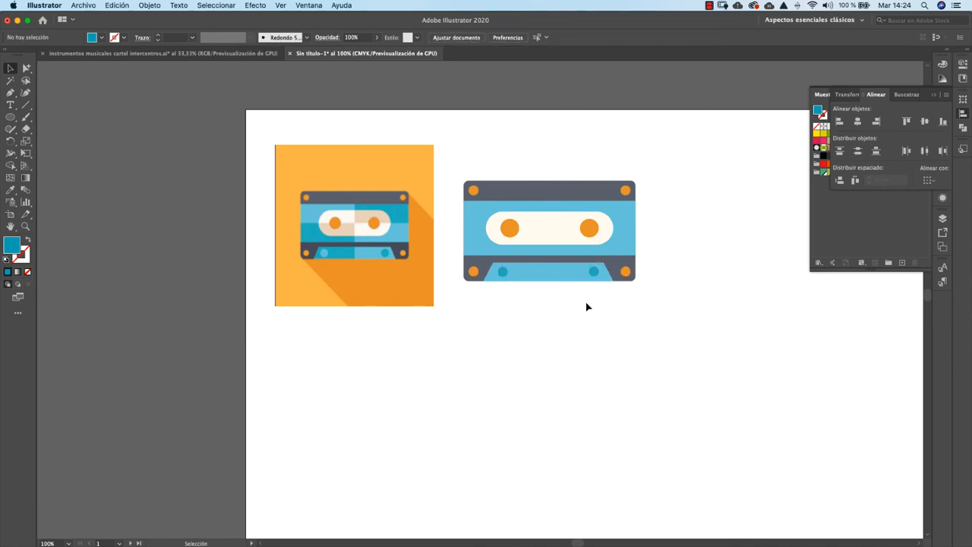
Select the blue trapezoid and its two teal circles and set alignment to key object, with the trapezoid as the key.
{"action": "left_click", "coordinate": [536, 276]}
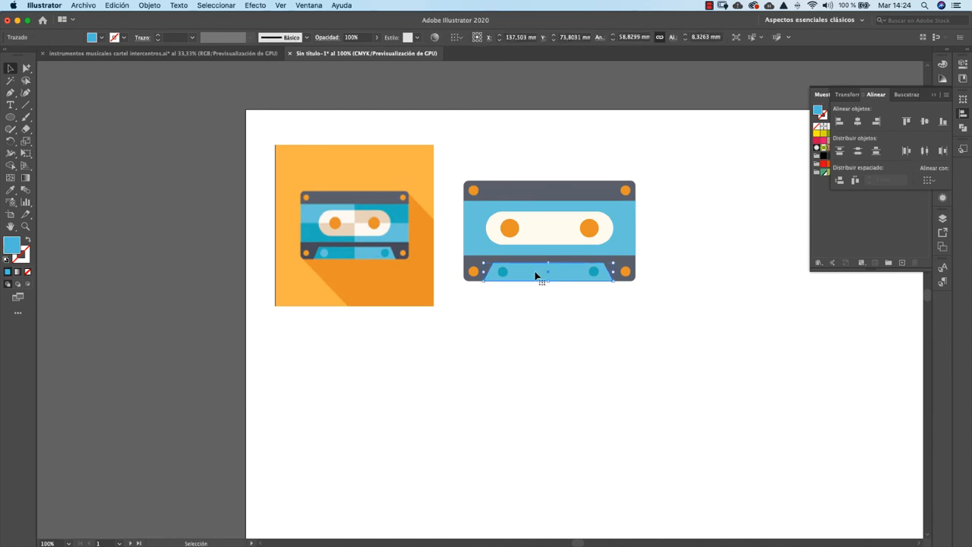
{"action": "left_click", "coordinate": [593, 271], "text": "shift"}
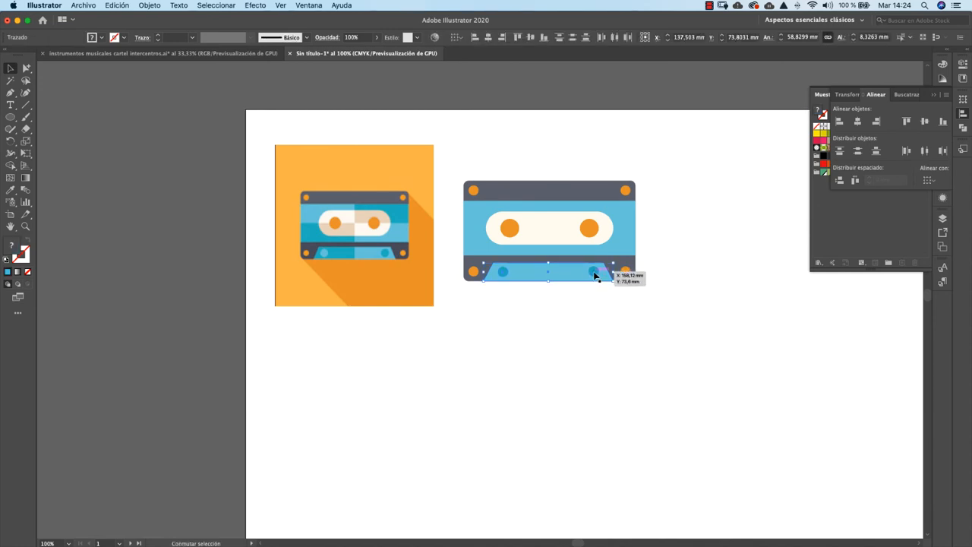
{"action": "left_click", "coordinate": [610, 327]}
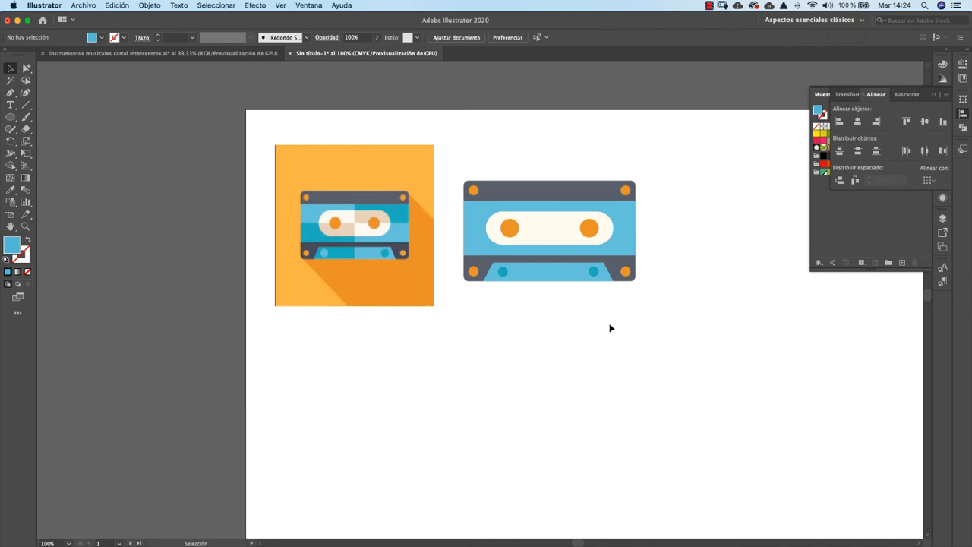
{"action": "left_click", "coordinate": [595, 275]}
{"action": "left_click", "coordinate": [503, 272], "text": "shift"}
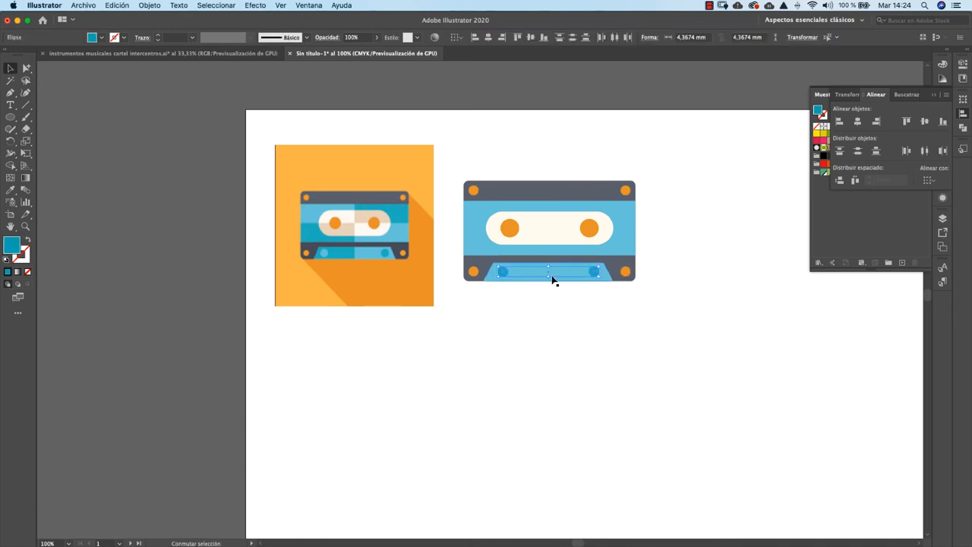
{"action": "left_click", "coordinate": [492, 277]}
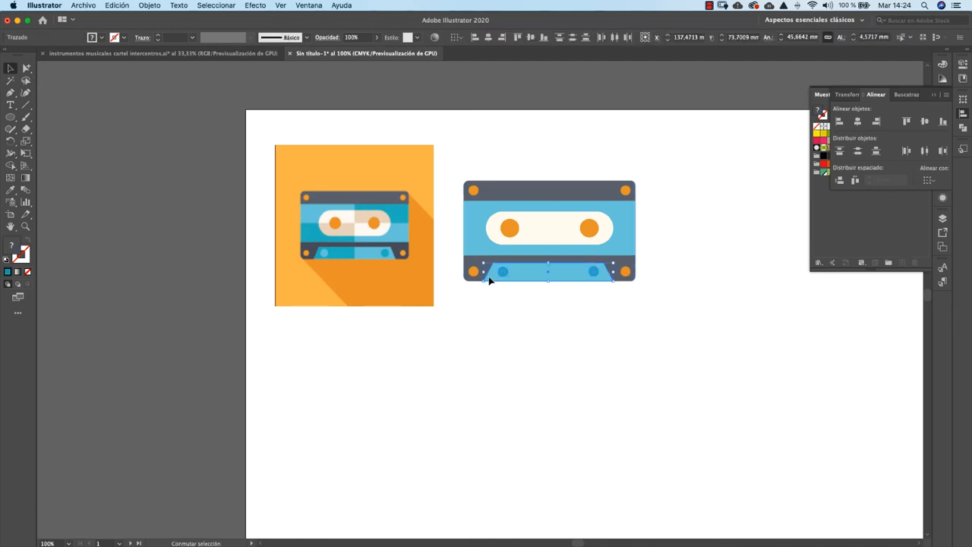
{"action": "left_click", "coordinate": [929, 181]}
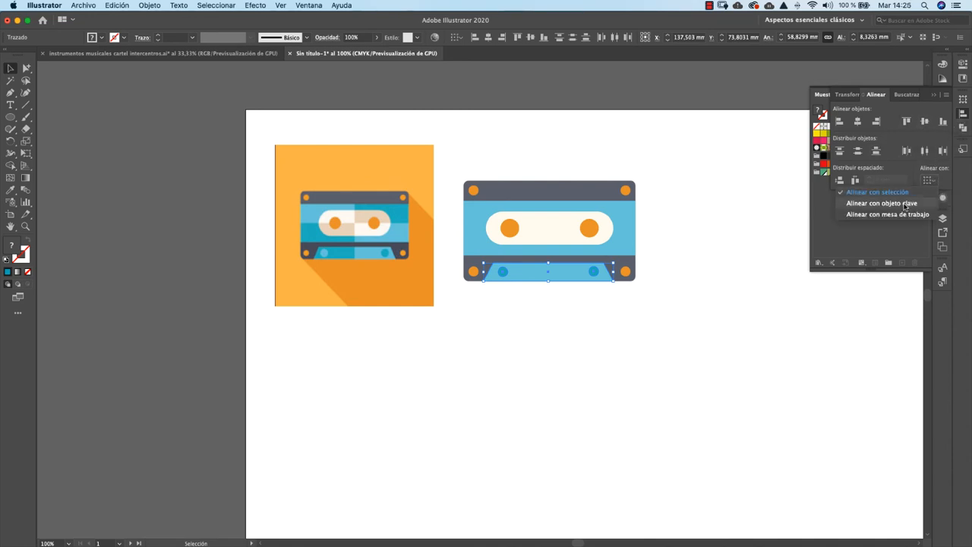
{"action": "left_click", "coordinate": [904, 203]}
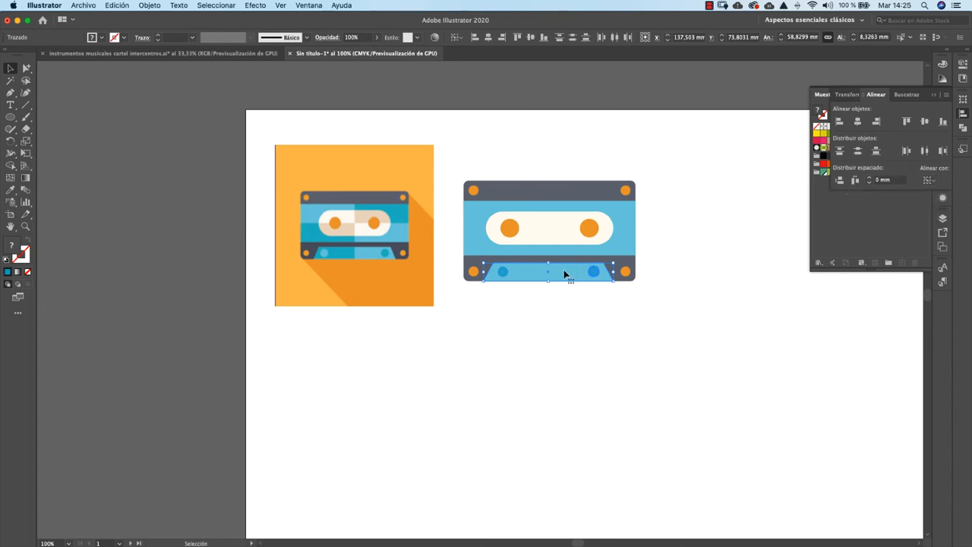
{"action": "left_click", "coordinate": [564, 274]}
Group the trapezoid with its two teal circles.
{"action": "key", "text": "alt"}
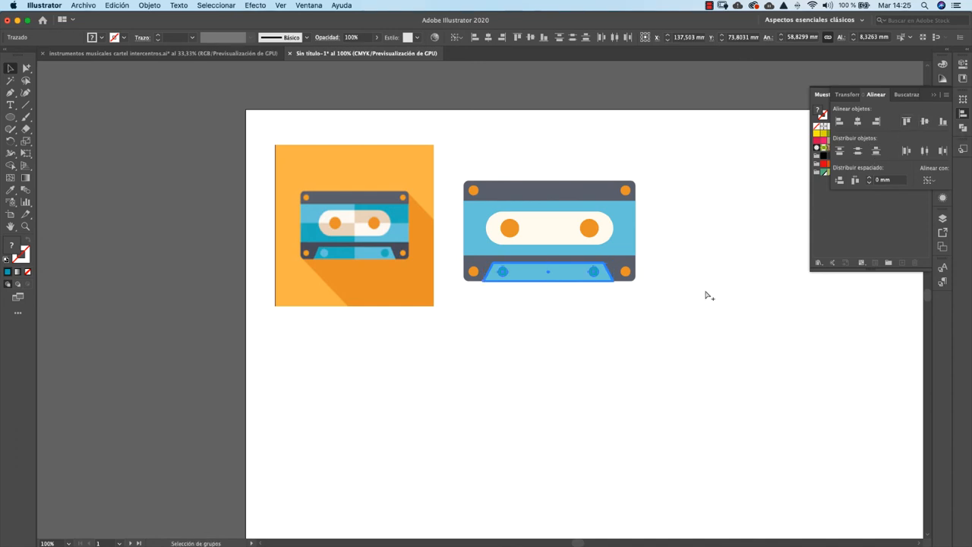
{"action": "key", "text": "super+g"}
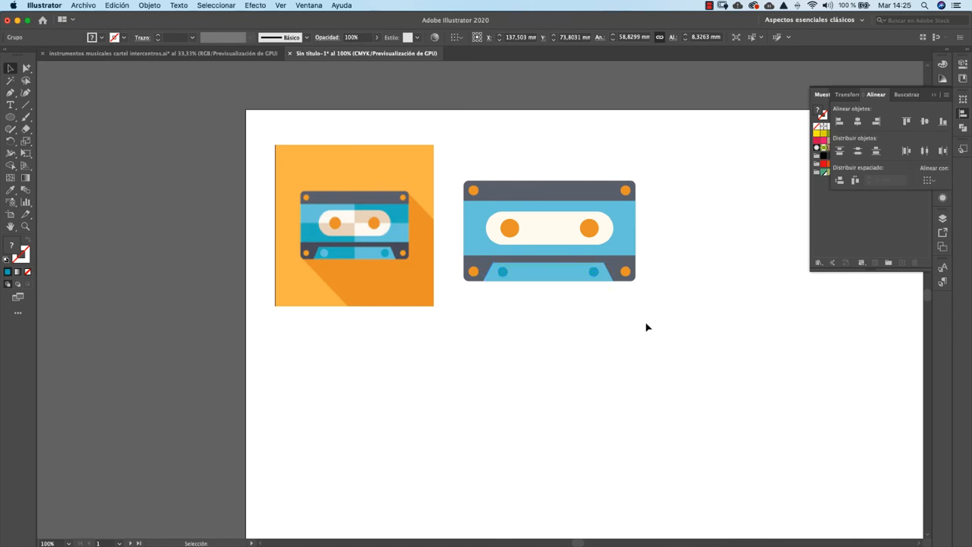
{"action": "left_click", "coordinate": [649, 325]}
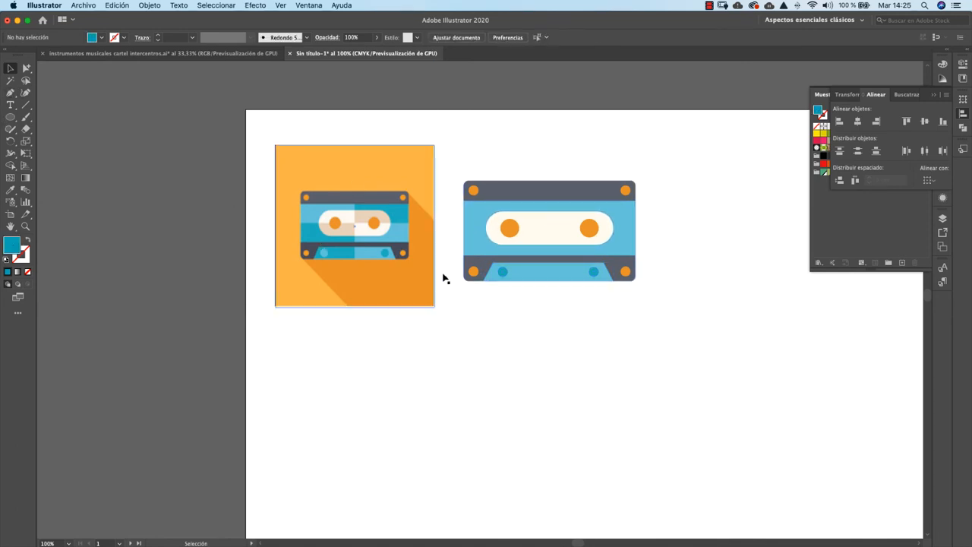
Duplicate the whole drawn cassette and place the copy straight below the original.
{"action": "scroll", "coordinate": [53, 74], "scroll_direction": "up", "scroll_amount": 1}
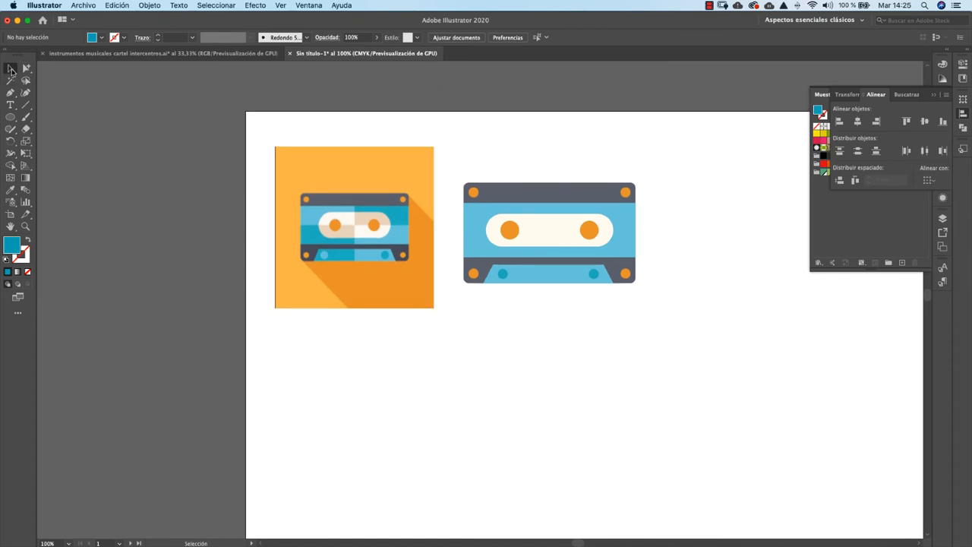
{"action": "left_click", "coordinate": [568, 214]}
{"action": "left_click", "coordinate": [631, 165]}
{"action": "left_click_drag", "start_coordinate": [657, 172], "coordinate": [464, 295]}
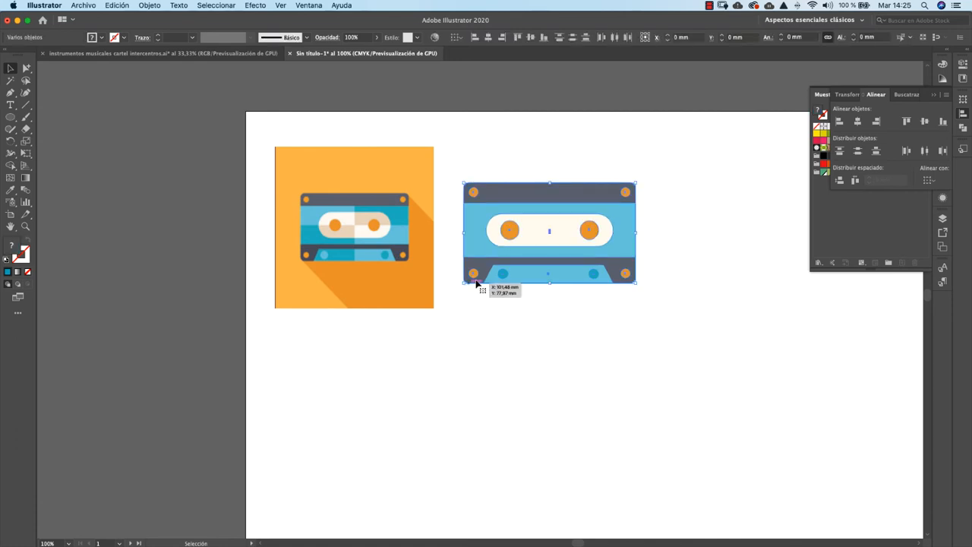
{"action": "left_click_drag", "start_coordinate": [530, 238], "coordinate": [531, 389]}
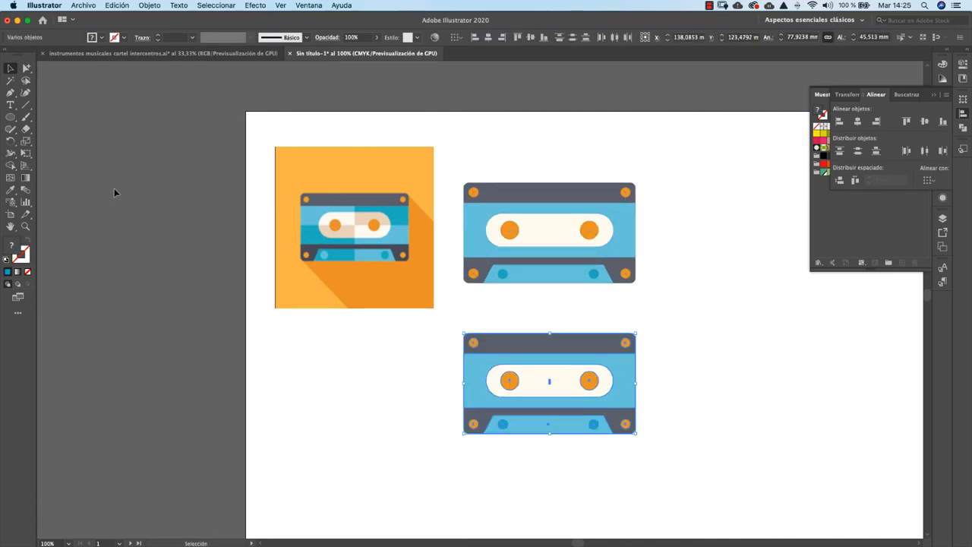
Draw one vertical and one horizontal line crossing at the centre of the cassette copy and extending beyond its edges.
{"action": "left_click", "coordinate": [26, 104]}
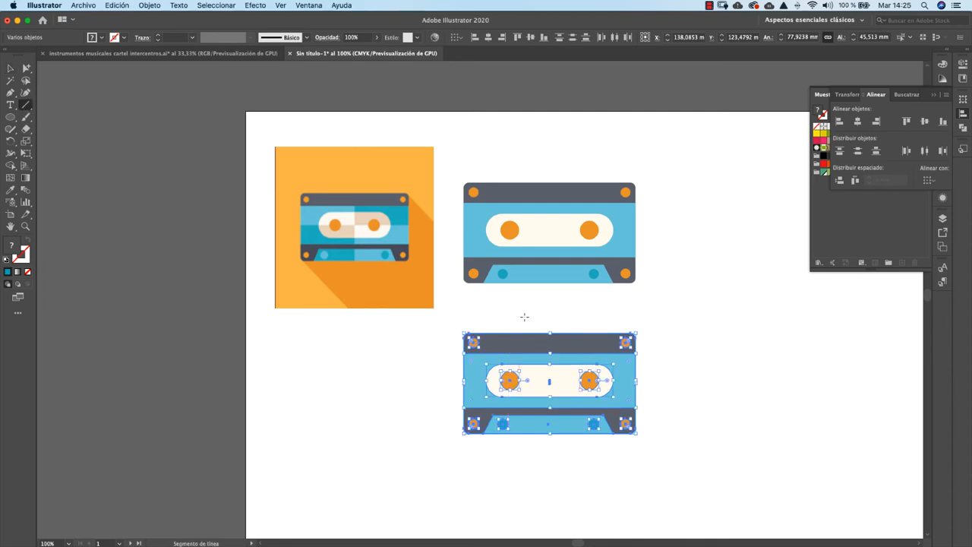
{"action": "left_click_drag", "start_coordinate": [549, 298], "coordinate": [550, 480]}
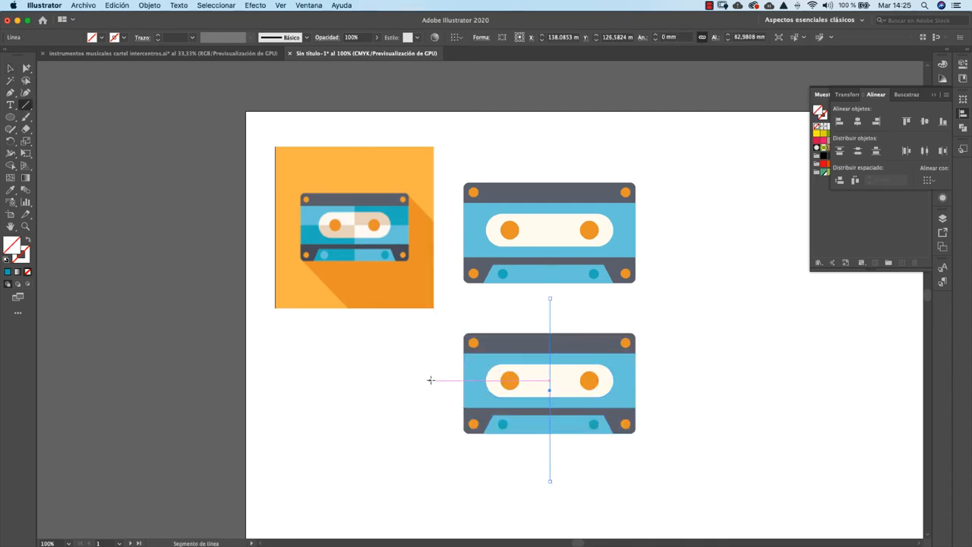
{"action": "left_click_drag", "start_coordinate": [427, 379], "coordinate": [719, 379]}
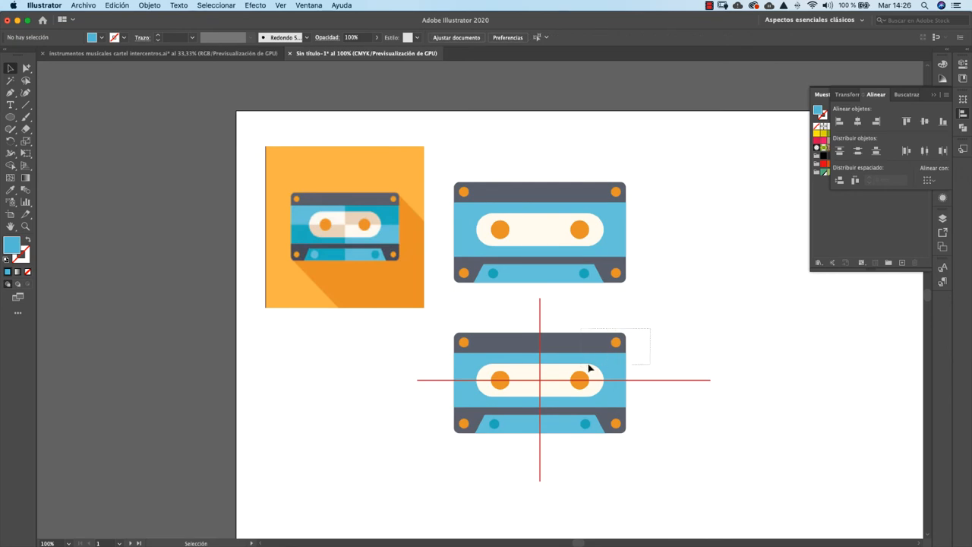
Group the cassette copy's parts and split them along the two crossing lines with the Pathfinder Divide operation.
{"action": "left_click_drag", "start_coordinate": [573, 376], "coordinate": [573, 378]}
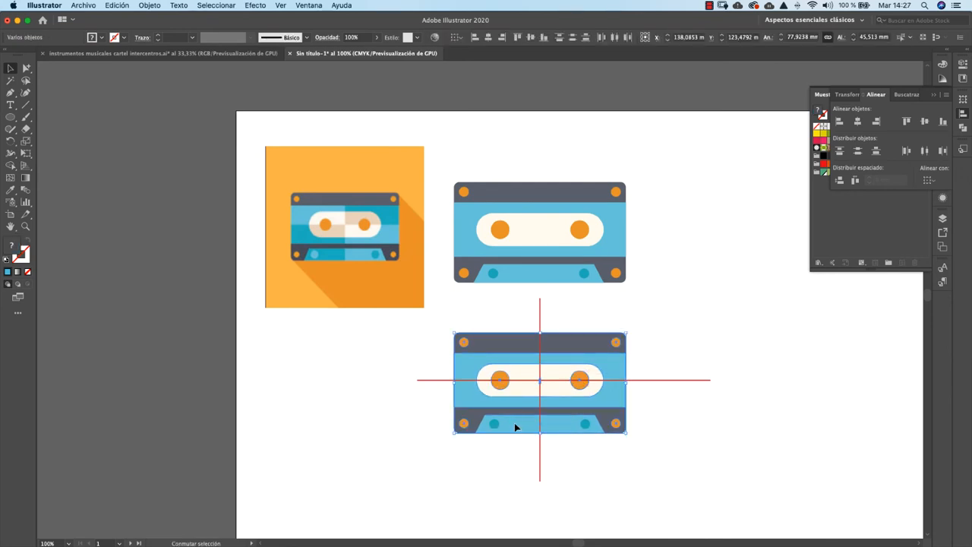
{"action": "key", "text": "super+g"}
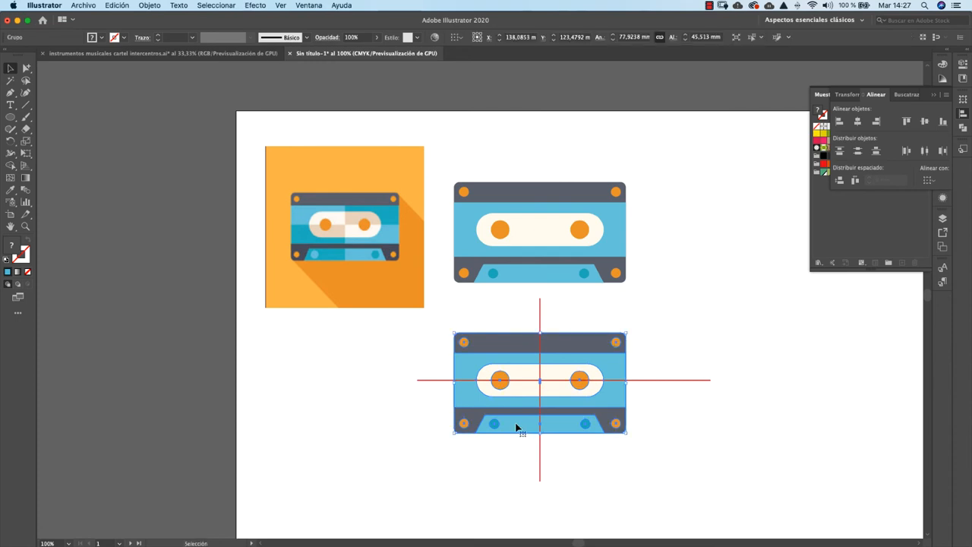
{"action": "left_click_drag", "start_coordinate": [653, 328], "coordinate": [435, 432]}
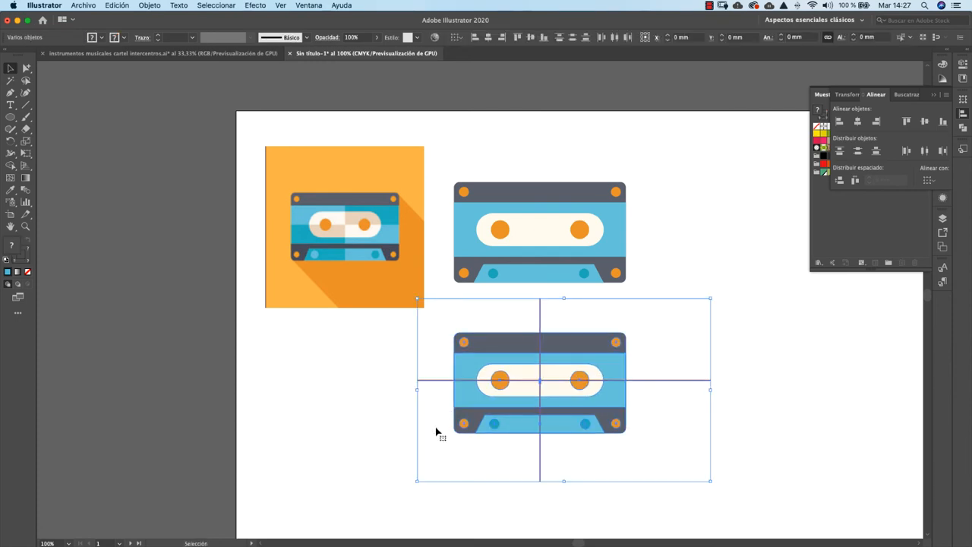
{"action": "left_click", "coordinate": [962, 127]}
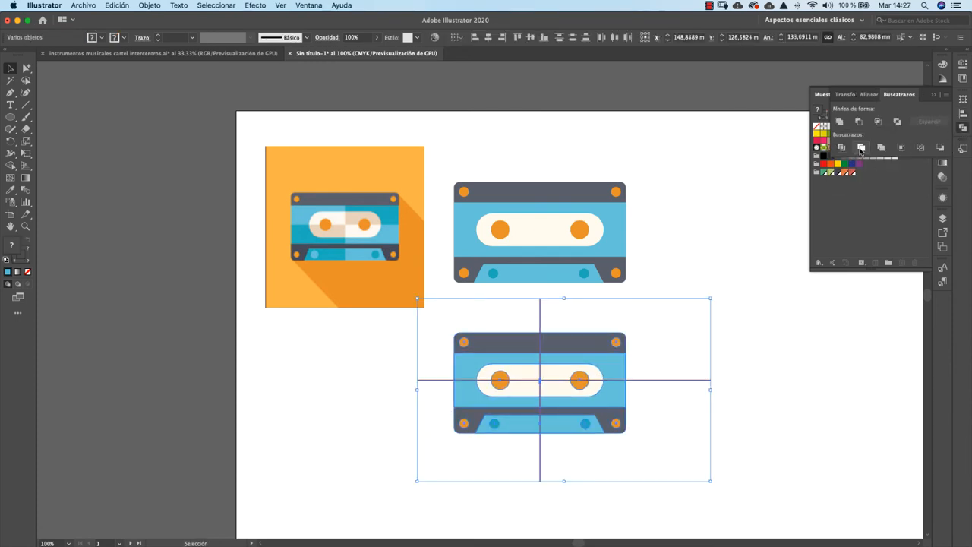
{"action": "left_click", "coordinate": [841, 147]}
{"action": "left_click", "coordinate": [697, 303]}
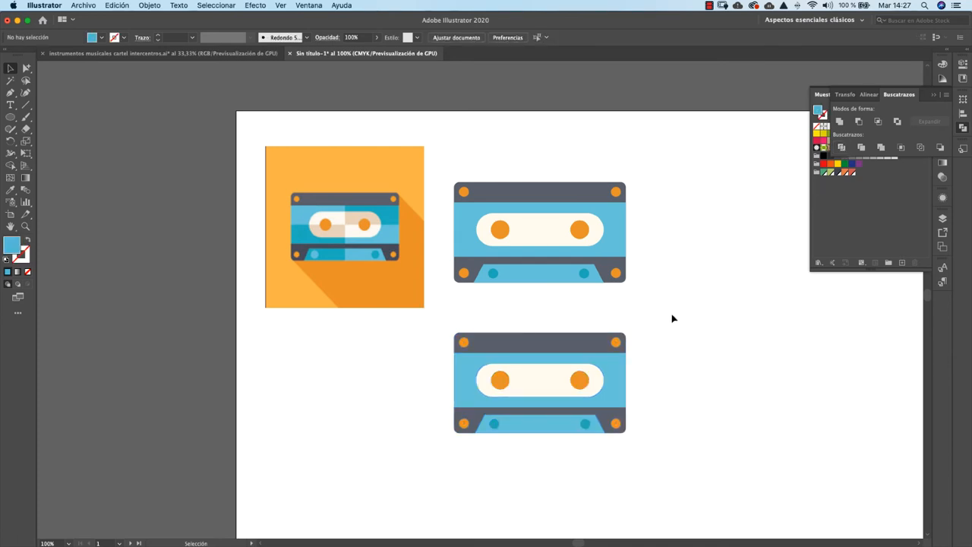
Try moving and ungrouping the divided cassette and pulling out the upper-right blue piece of its body.
{"action": "left_click_drag", "start_coordinate": [576, 352], "coordinate": [512, 365]}
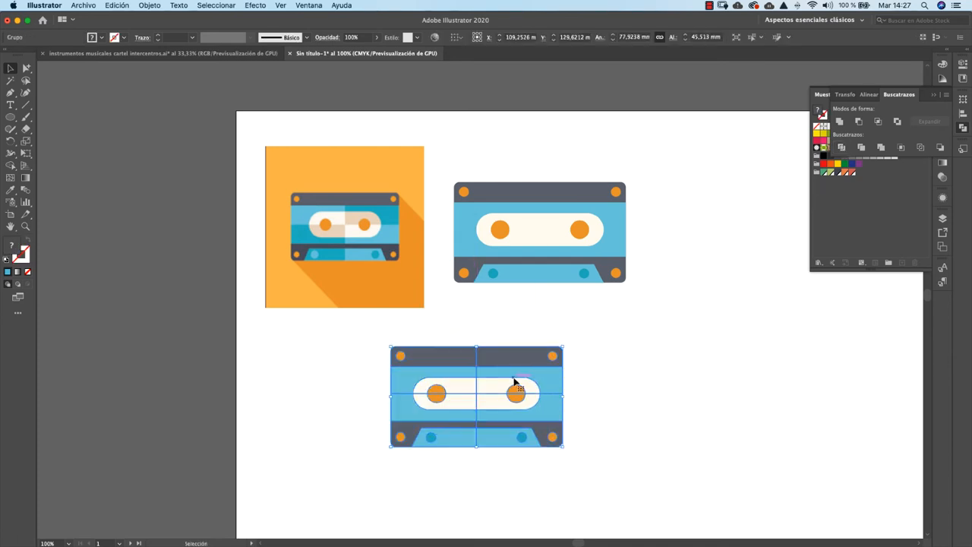
{"action": "right_click", "coordinate": [514, 378]}
{"action": "left_click", "coordinate": [542, 457]}
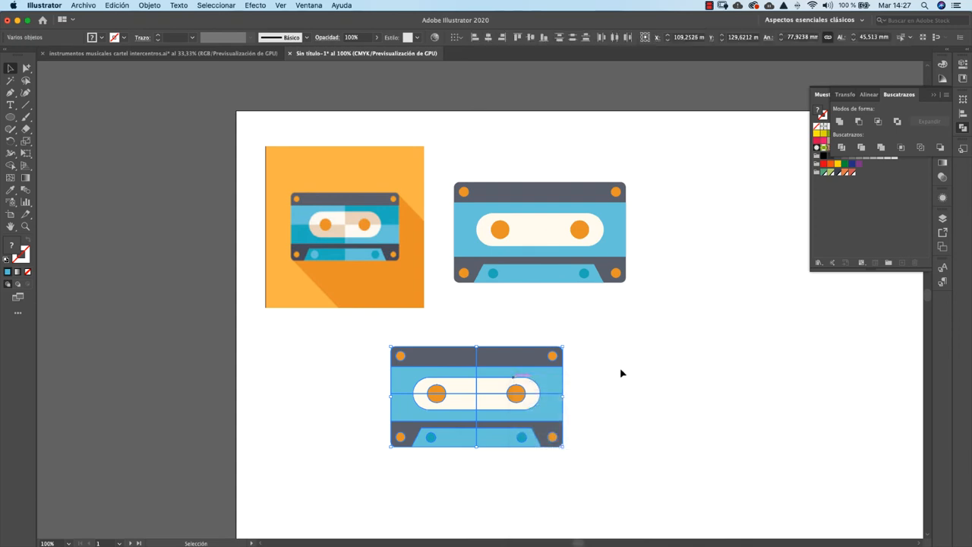
{"action": "left_click", "coordinate": [620, 372]}
{"action": "left_click_drag", "start_coordinate": [512, 373], "coordinate": [665, 373]}
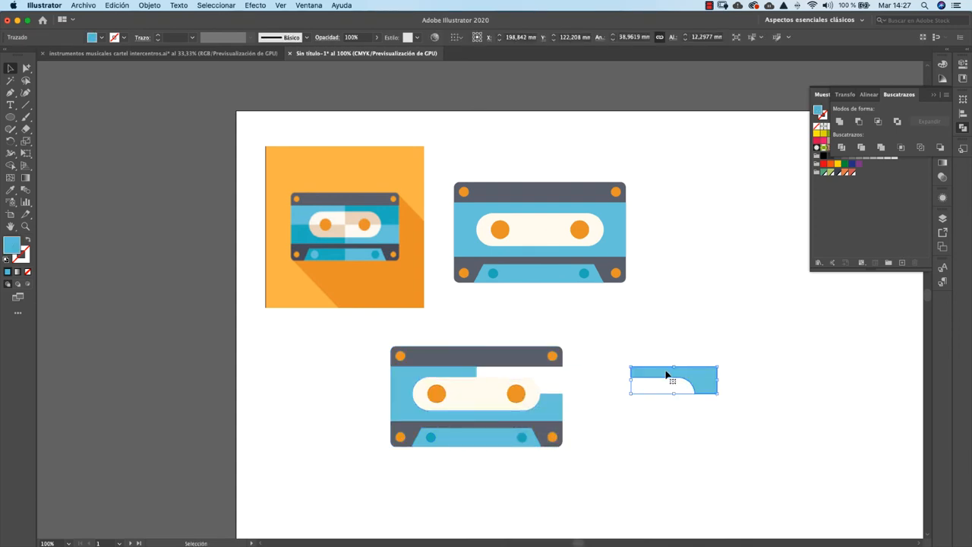
{"action": "key", "text": "super+z"}
Undo the ungrouping and the move of the divided cassette.
{"action": "left_click", "coordinate": [638, 366]}
{"action": "left_click_drag", "start_coordinate": [595, 341], "coordinate": [447, 451]}
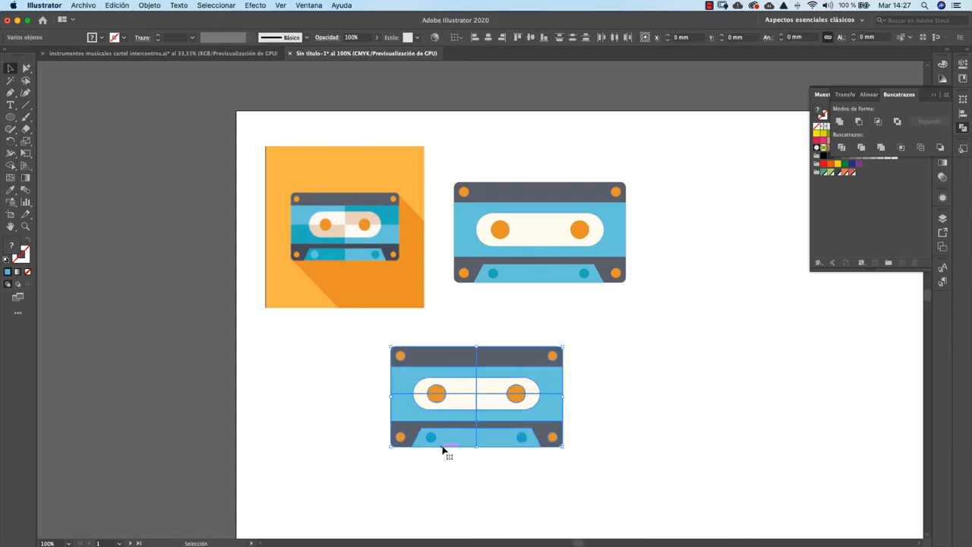
{"action": "left_click", "coordinate": [638, 365]}
{"action": "left_click", "coordinate": [553, 357]}
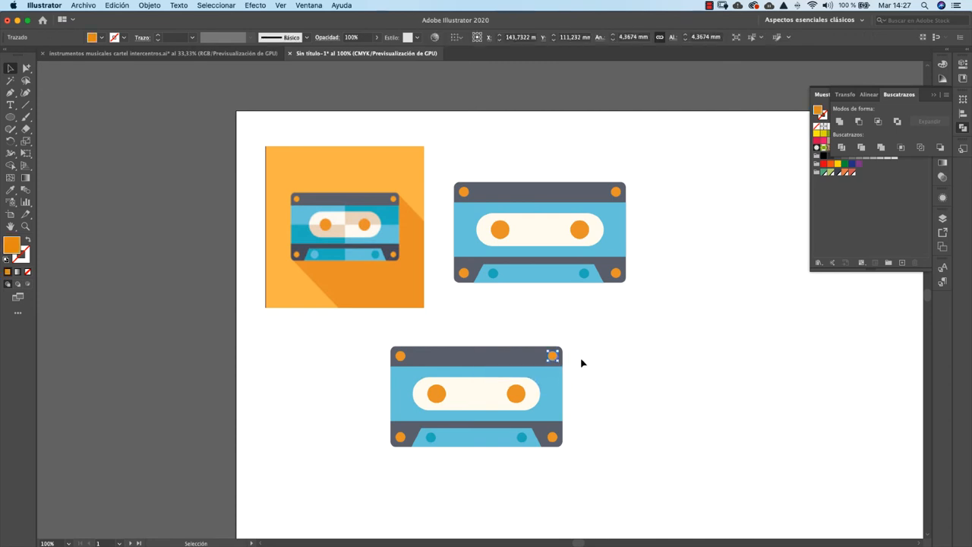
{"action": "left_click", "coordinate": [599, 359]}
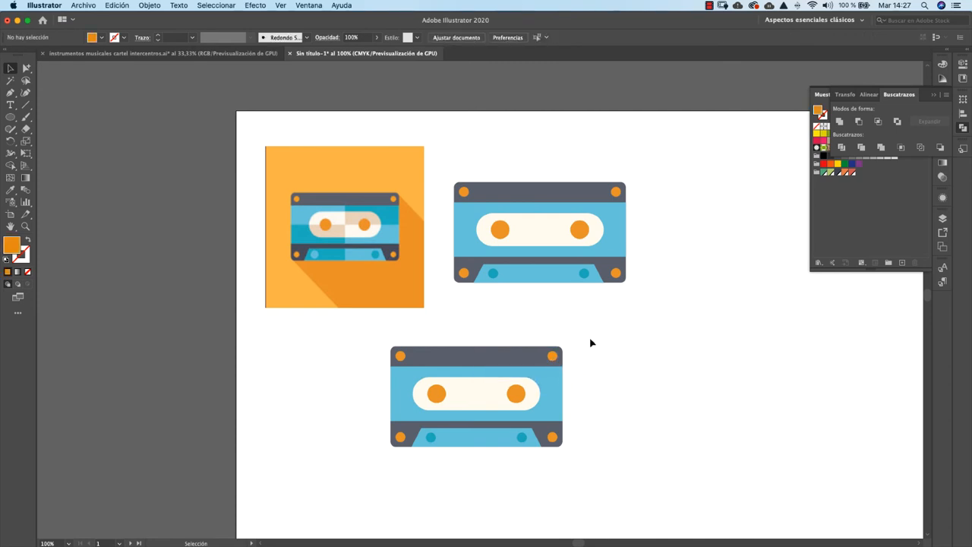
{"action": "left_click_drag", "start_coordinate": [594, 342], "coordinate": [418, 453]}
{"action": "left_click", "coordinate": [643, 393]}
{"action": "key", "text": "super+z"}
{"action": "key", "text": "super+z"}
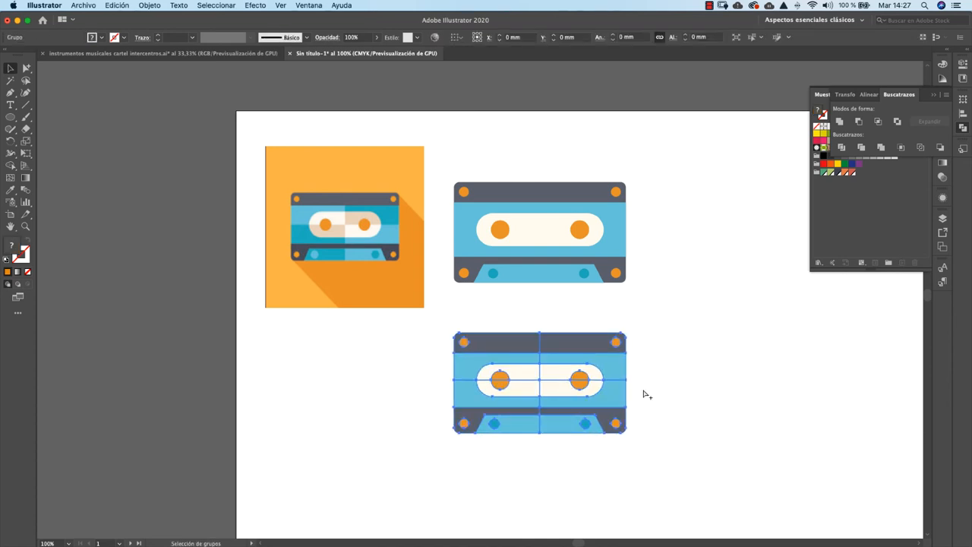
{"action": "left_click", "coordinate": [673, 373]}
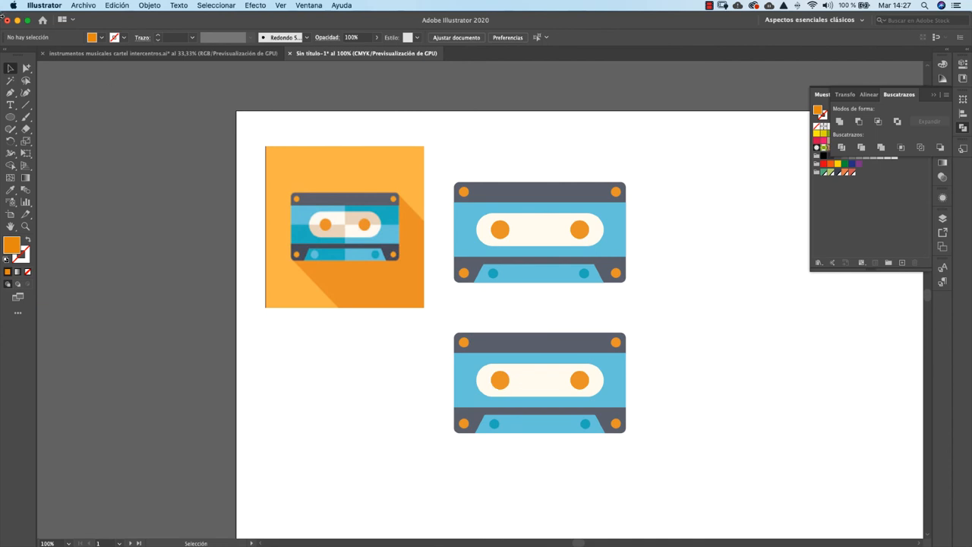
Fill the left half of the divided cassette's trapezoid with the darker teal sampled from the reference trapezoid.
{"action": "left_click", "coordinate": [26, 69]}
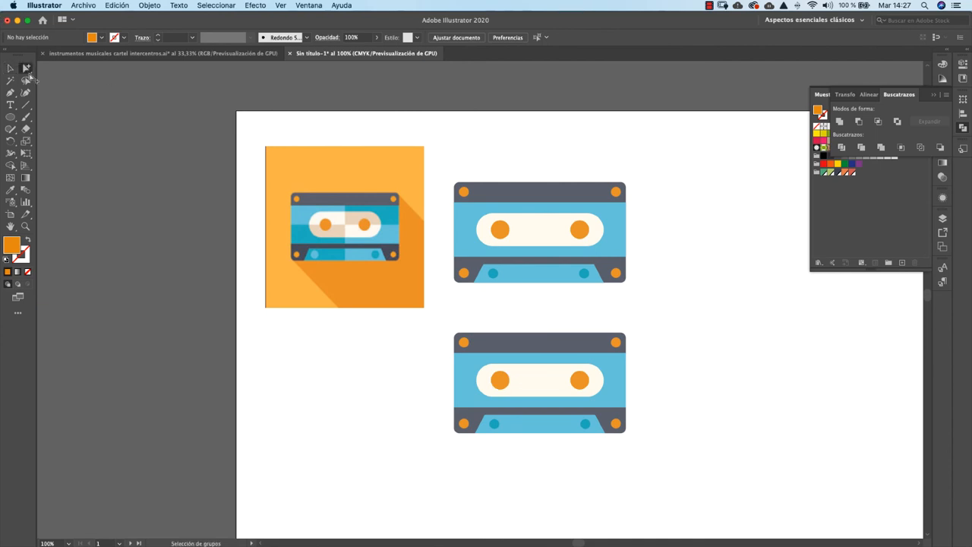
{"action": "left_click", "coordinate": [527, 429]}
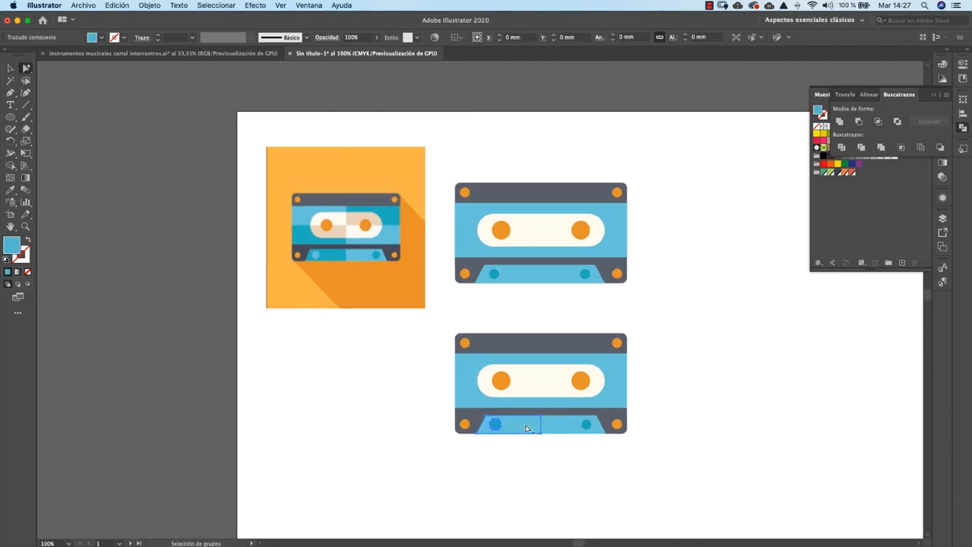
{"action": "left_click", "coordinate": [11, 190]}
{"action": "left_click", "coordinate": [334, 252]}
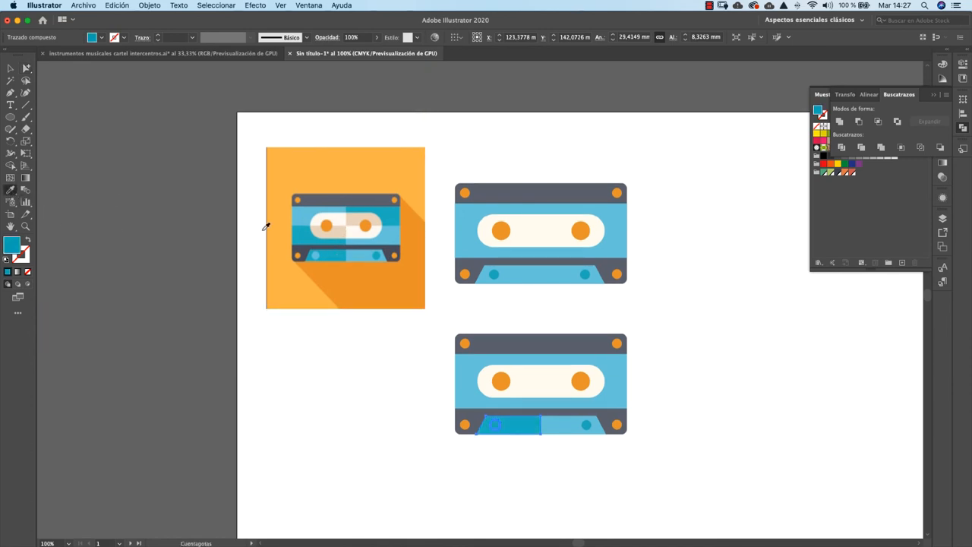
Fill the small circle in the trapezoid's darker left half with the lighter blue sampled from the reference cassette.
{"action": "left_click", "coordinate": [24, 68]}
{"action": "left_click", "coordinate": [445, 399]}
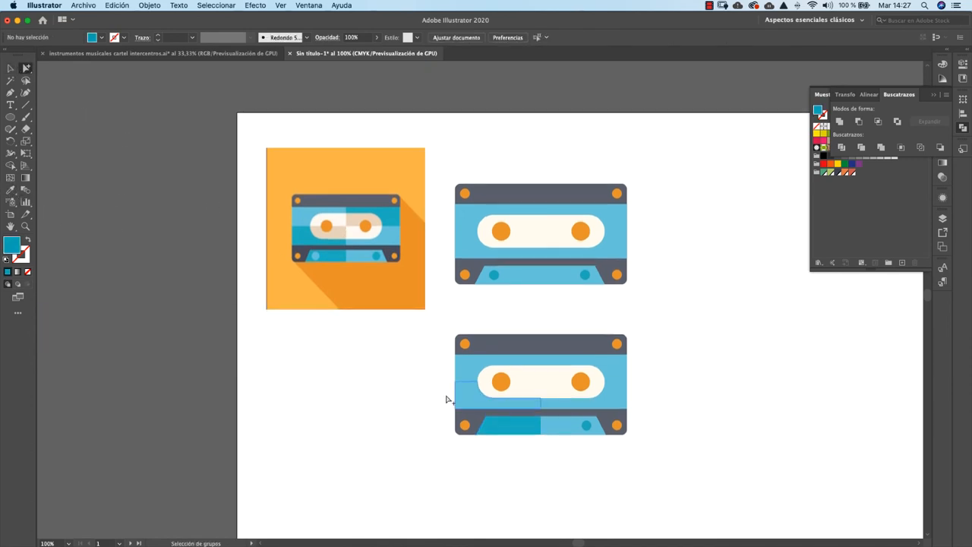
{"action": "left_click", "coordinate": [497, 430]}
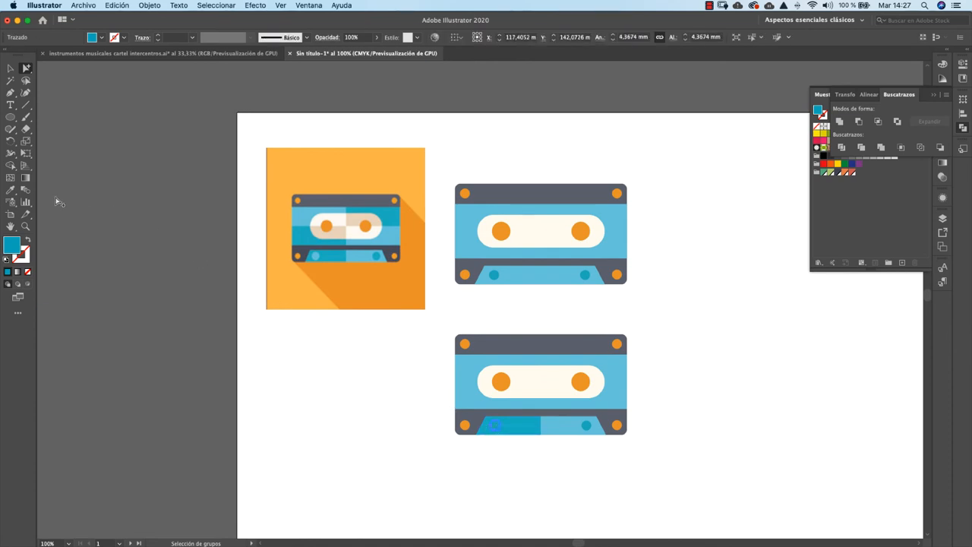
{"action": "left_click", "coordinate": [10, 190]}
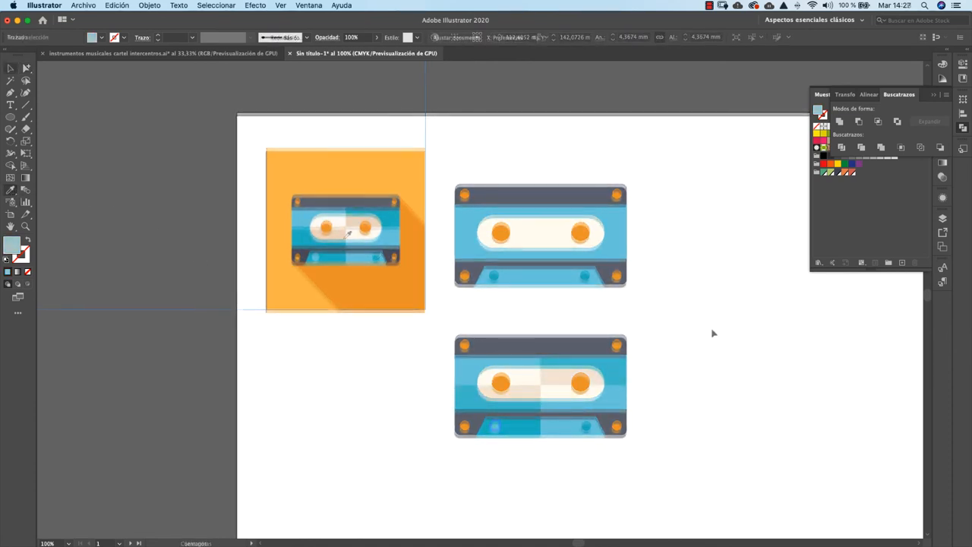
Draw a closed four-sided shadow outline with the Pen tool from the shaded cassette's lower-left and upper-right corners, extending diagonally down to the right.
{"action": "left_click_drag", "start_coordinate": [711, 331], "coordinate": [616, 299]}
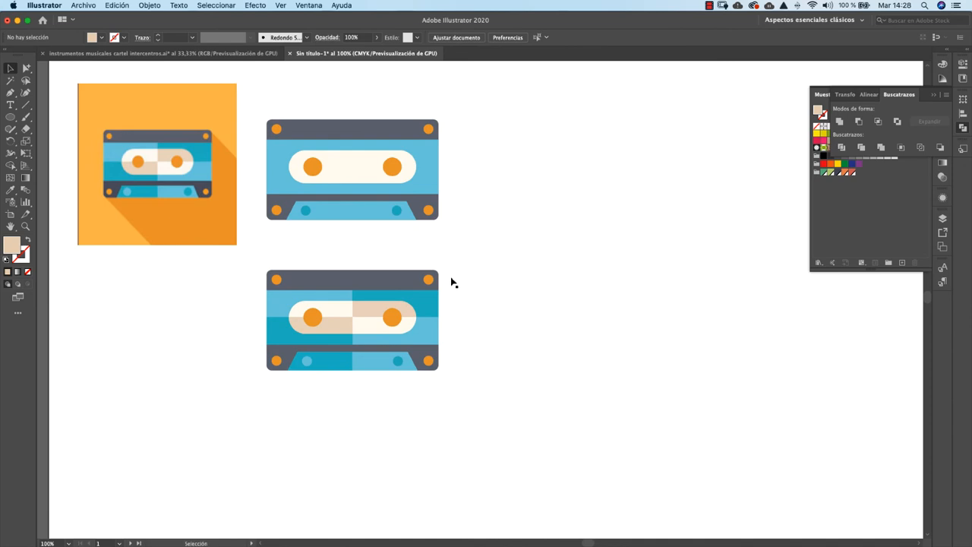
{"action": "left_click", "coordinate": [390, 311]}
{"action": "left_click", "coordinate": [524, 268]}
{"action": "left_click", "coordinate": [10, 92]}
{"action": "left_click", "coordinate": [267, 370]}
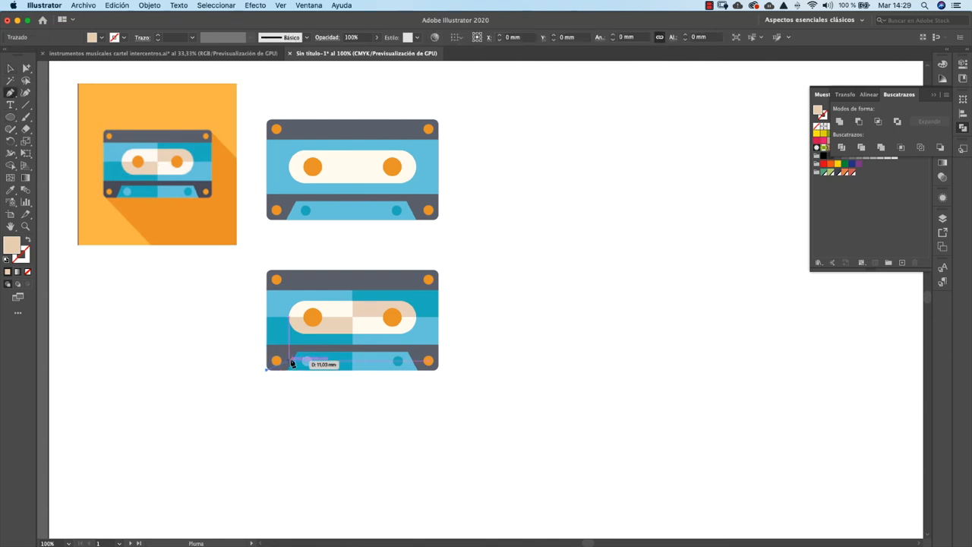
{"action": "left_click", "coordinate": [438, 276]}
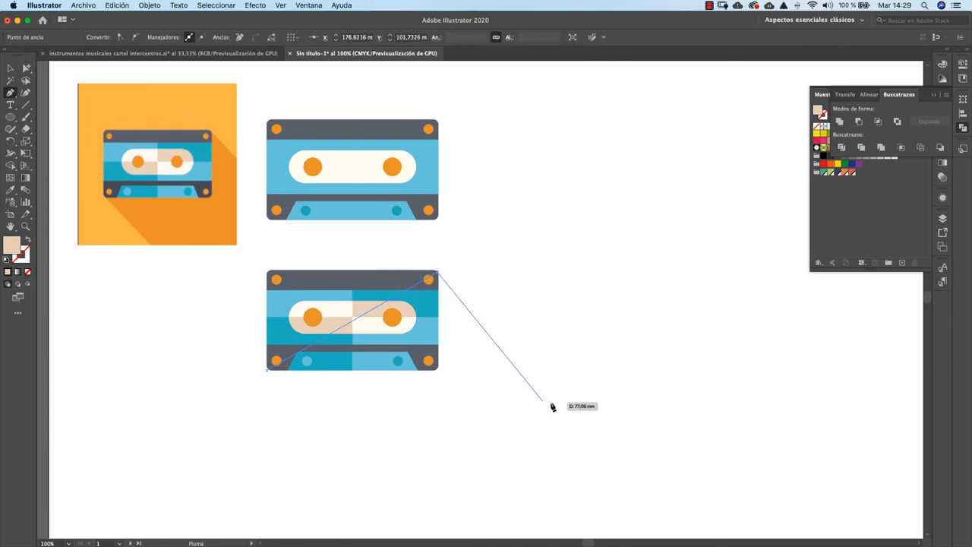
{"action": "left_click", "coordinate": [579, 451]}
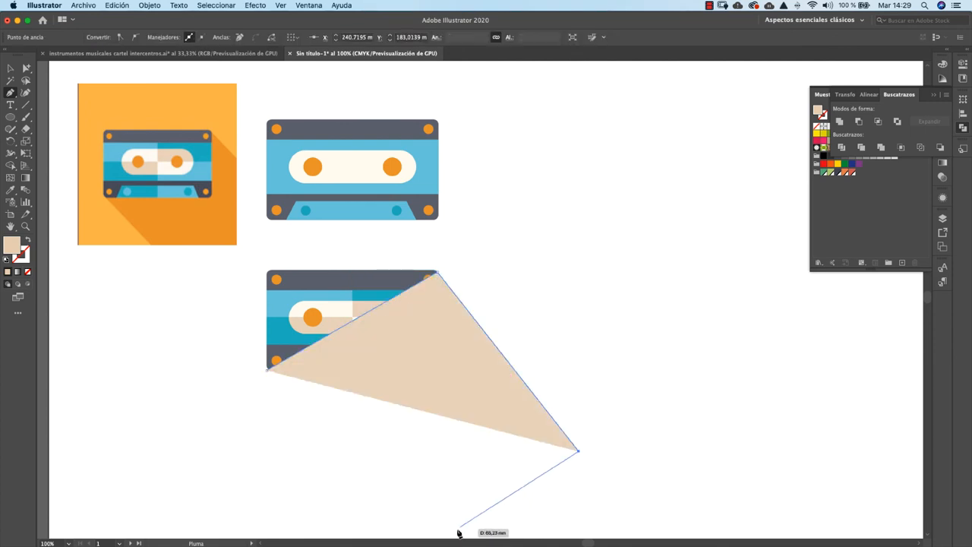
{"action": "scroll", "coordinate": [368, 425], "scroll_direction": "down", "scroll_amount": 3}
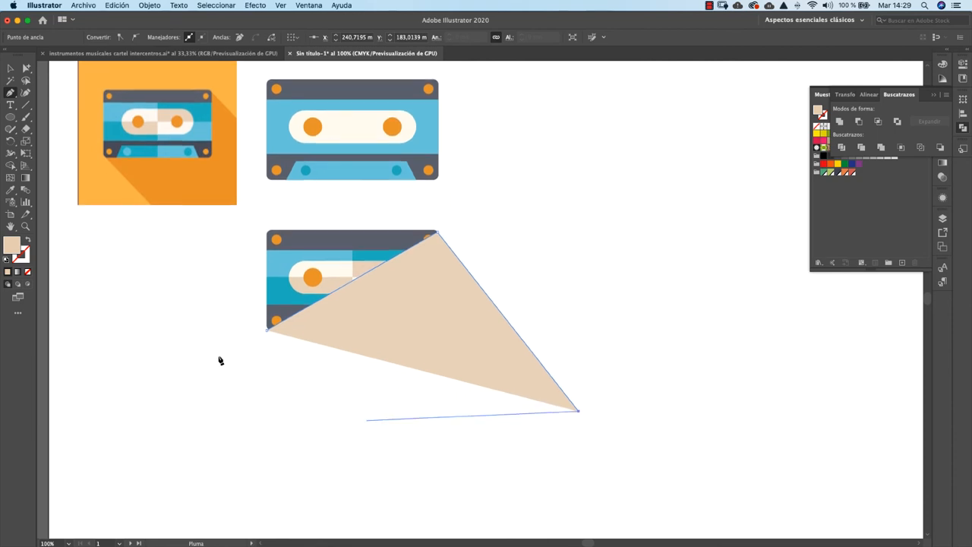
{"action": "left_click", "coordinate": [29, 243]}
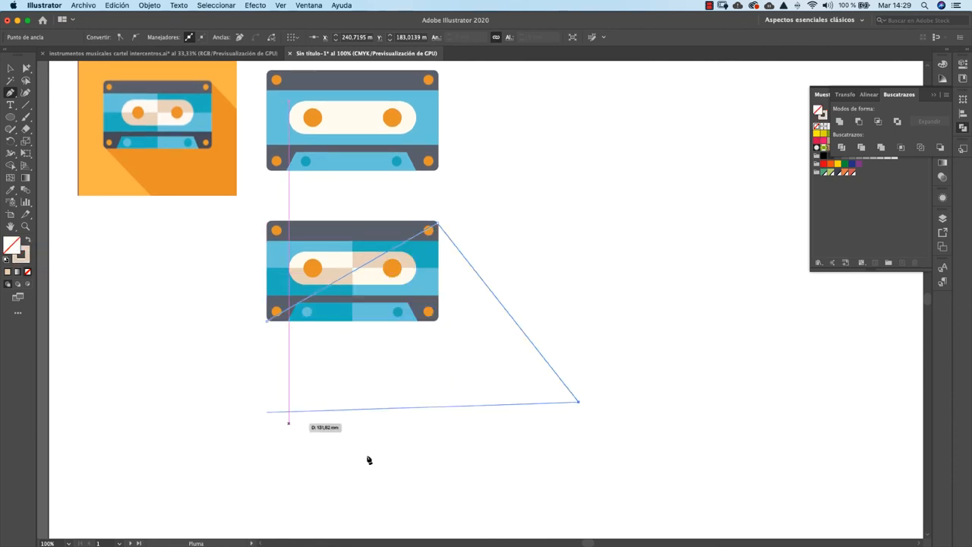
{"action": "left_click", "coordinate": [384, 524]}
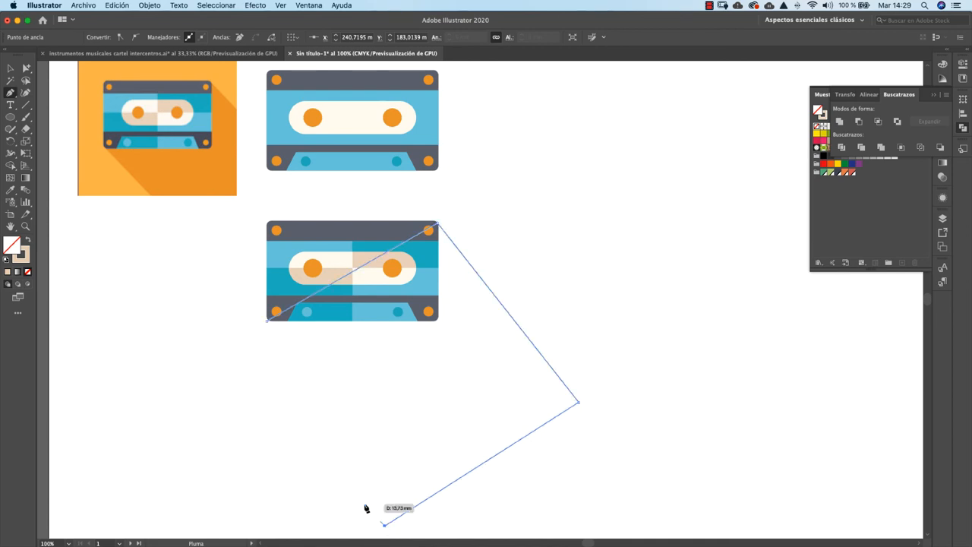
{"action": "left_click", "coordinate": [267, 320]}
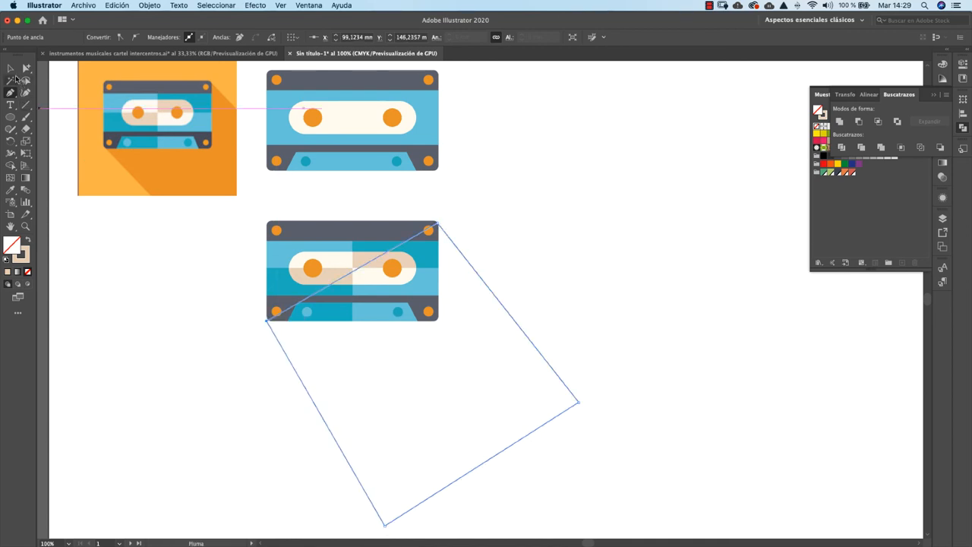
Give the four-sided shadow shape a light grey fill and no stroke.
{"action": "left_click", "coordinate": [11, 68]}
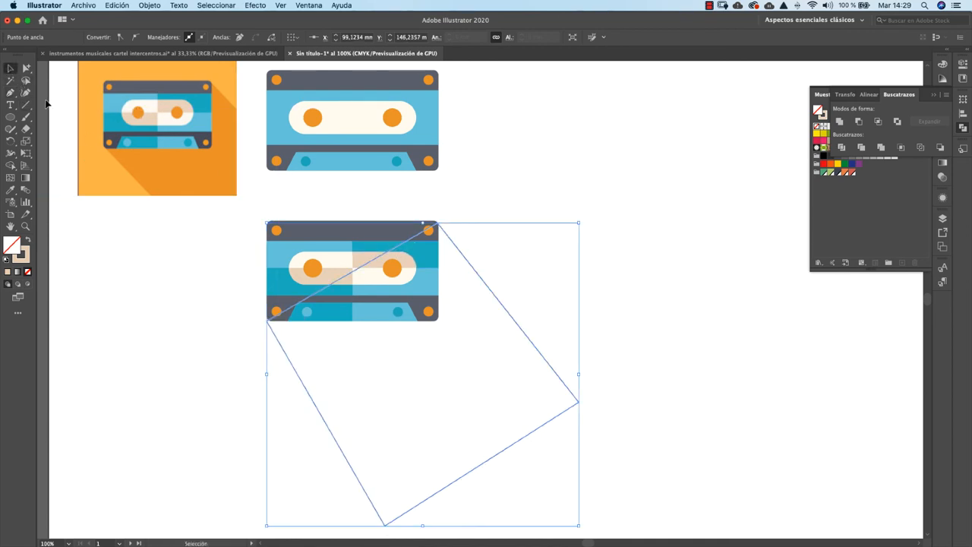
{"action": "left_click", "coordinate": [673, 217]}
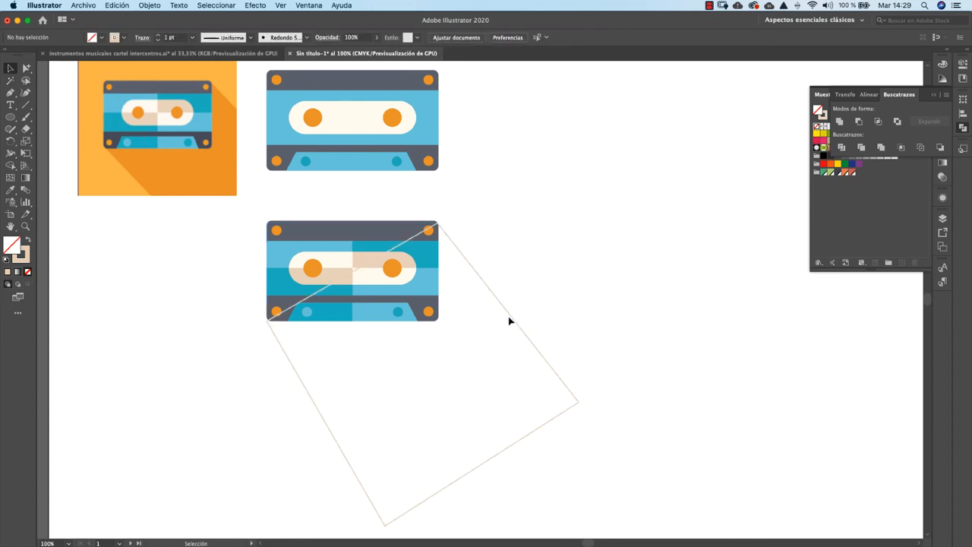
{"action": "double_click", "coordinate": [509, 321]}
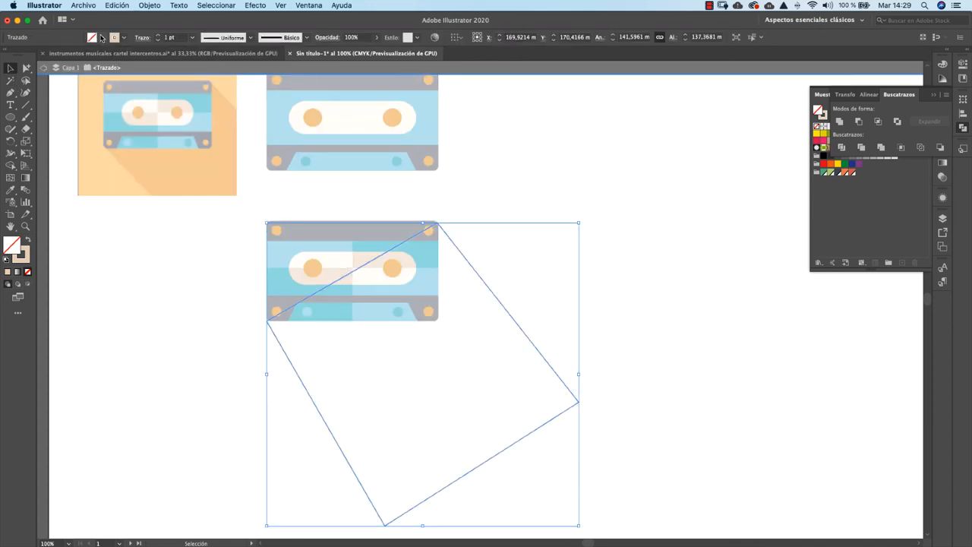
{"action": "left_click", "coordinate": [102, 38]}
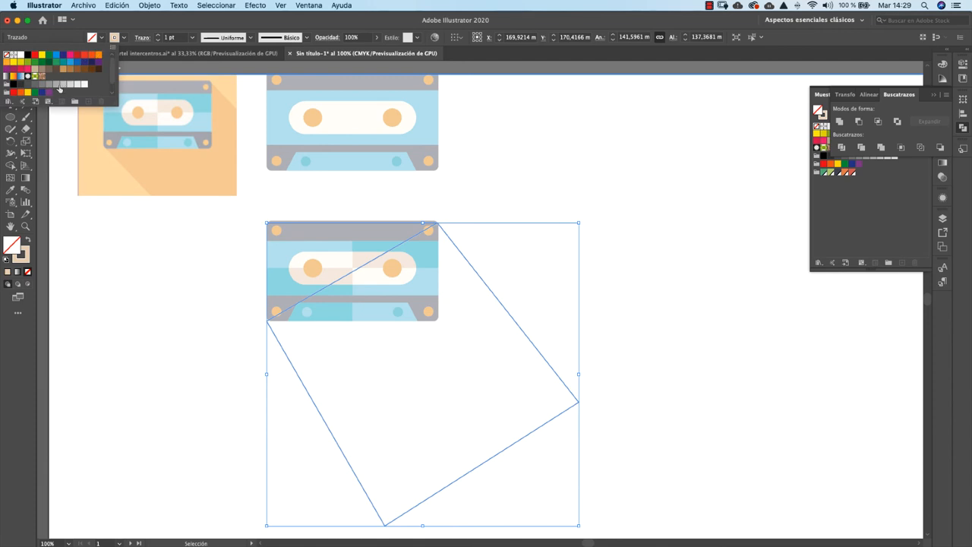
{"action": "left_click", "coordinate": [57, 85]}
{"action": "left_click", "coordinate": [121, 39]}
{"action": "left_click", "coordinate": [122, 39]}
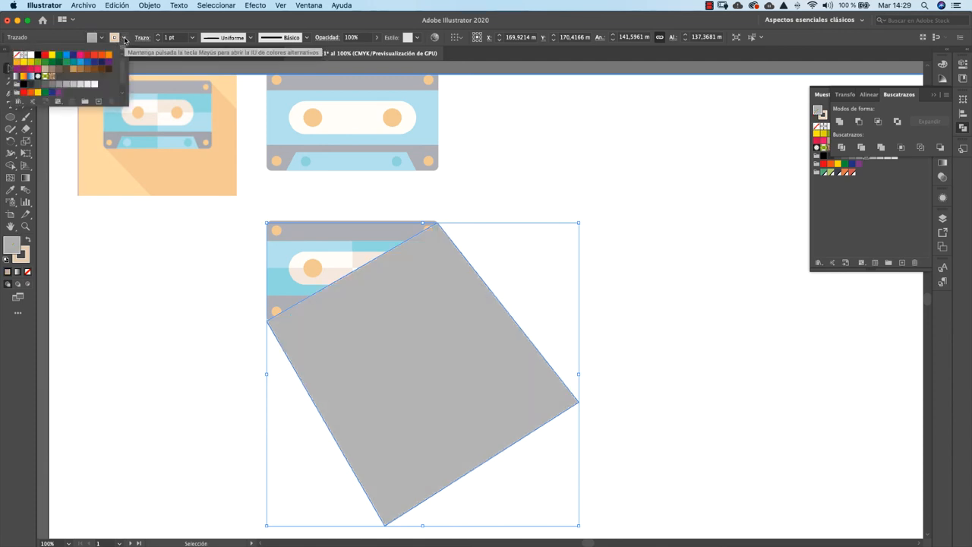
{"action": "left_click", "coordinate": [17, 56]}
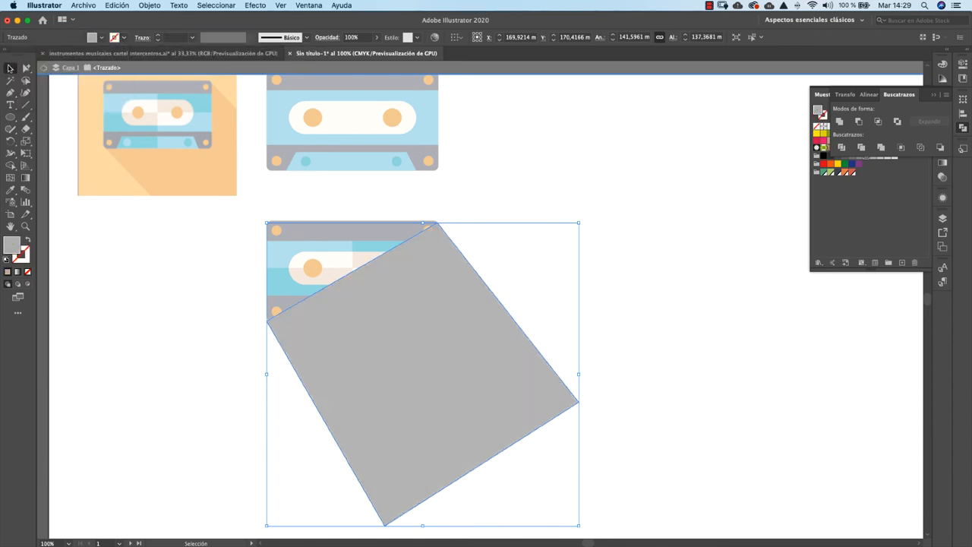
Send the grey shadow shape to the back, behind the shaded cassette.
{"action": "right_click", "coordinate": [453, 310]}
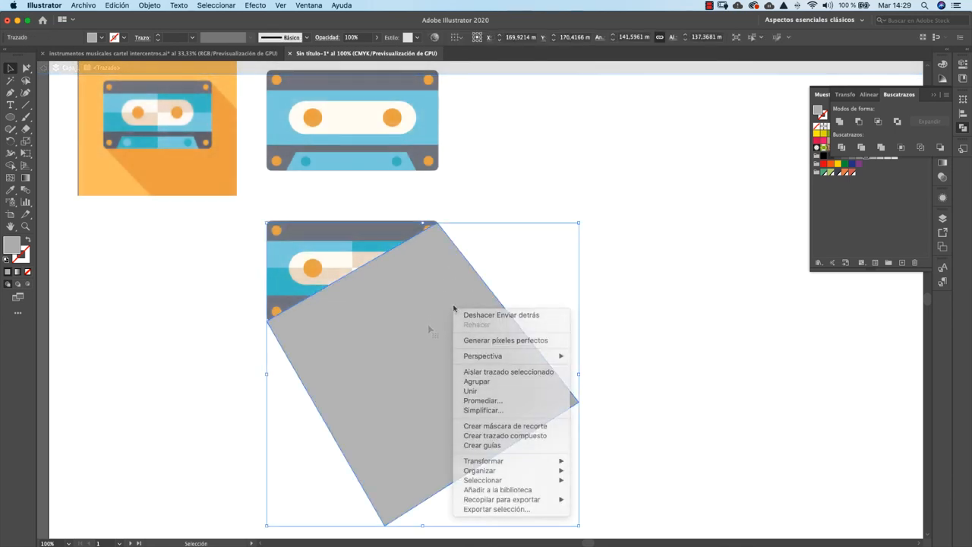
{"action": "mouse_move", "coordinate": [522, 471]}
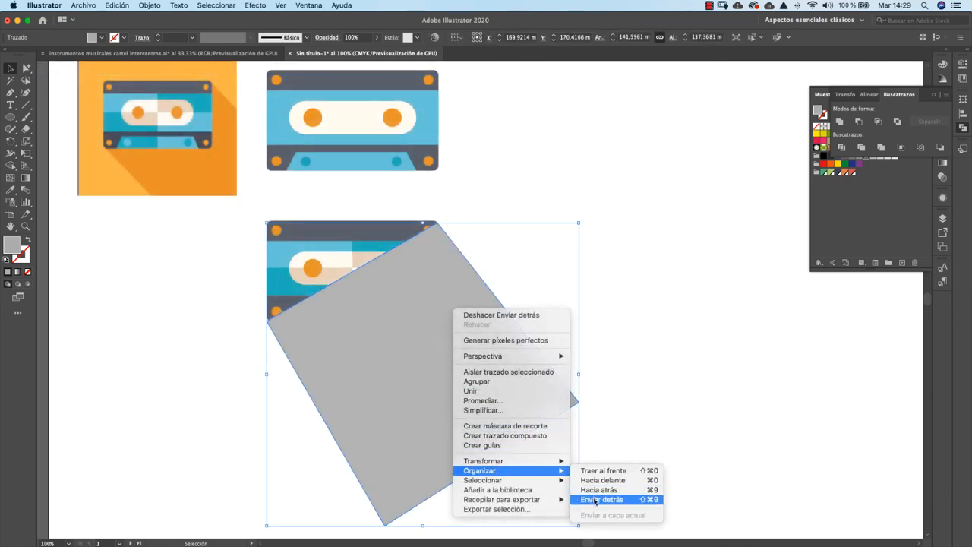
{"action": "left_click", "coordinate": [597, 502]}
{"action": "left_click", "coordinate": [672, 278]}
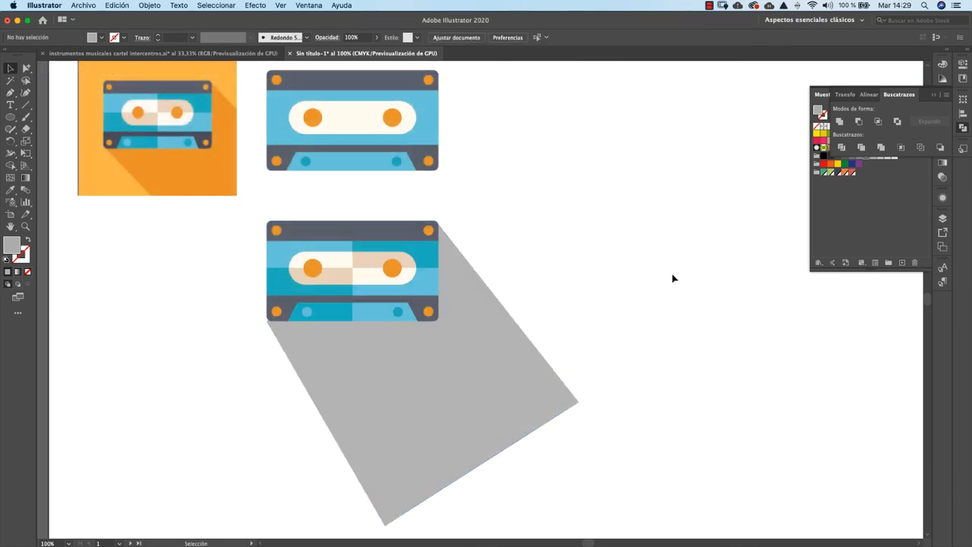
Reshape the grey shadow by moving its two outer anchor points inward, so its long edges run more nearly parallel and the shadow is shorter.
{"action": "key", "text": "super+minus"}
{"action": "key", "text": "super+minus"}
{"action": "scroll", "coordinate": [440, 263], "scroll_direction": "up", "scroll_amount": 1}
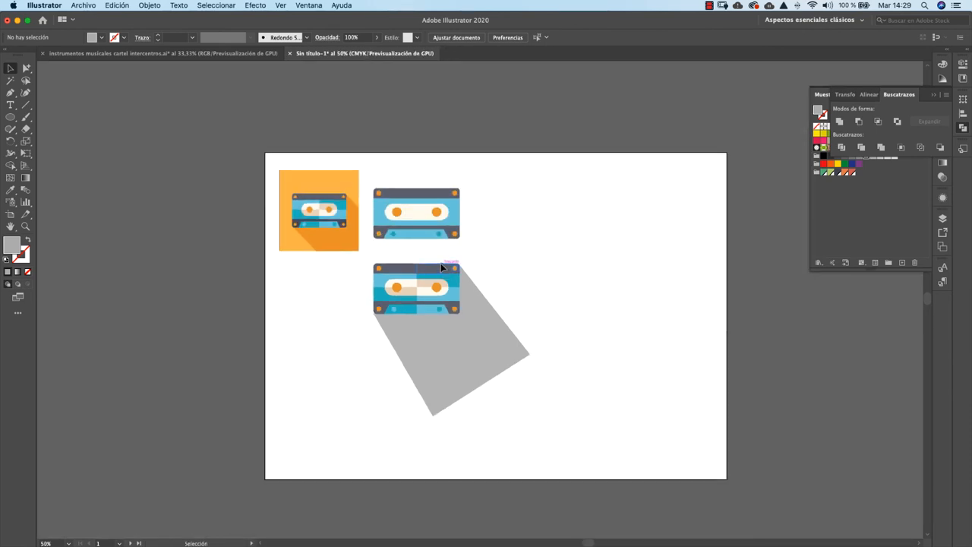
{"action": "scroll", "coordinate": [380, 270], "scroll_direction": "right", "scroll_amount": 1}
{"action": "left_click", "coordinate": [26, 69]}
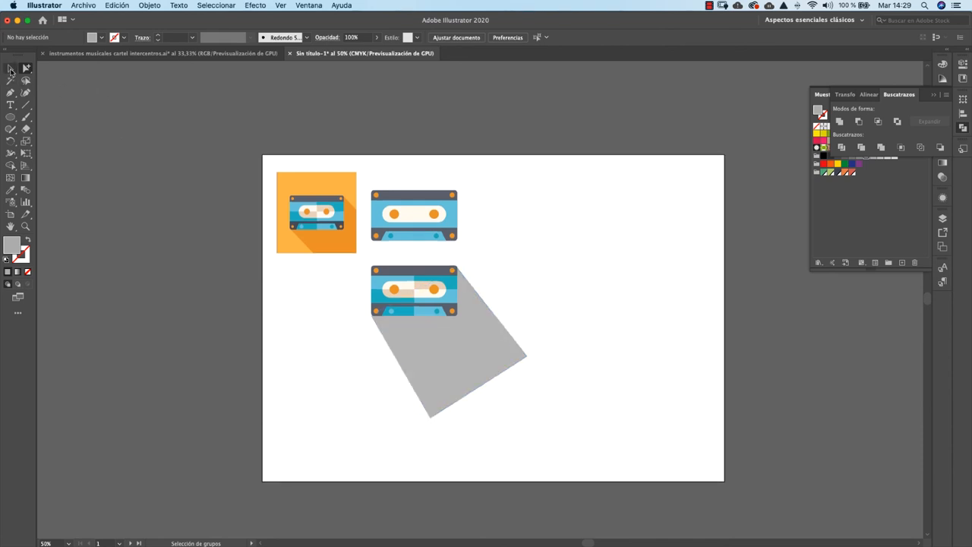
{"action": "left_click_drag", "start_coordinate": [26, 68], "coordinate": [76, 67]}
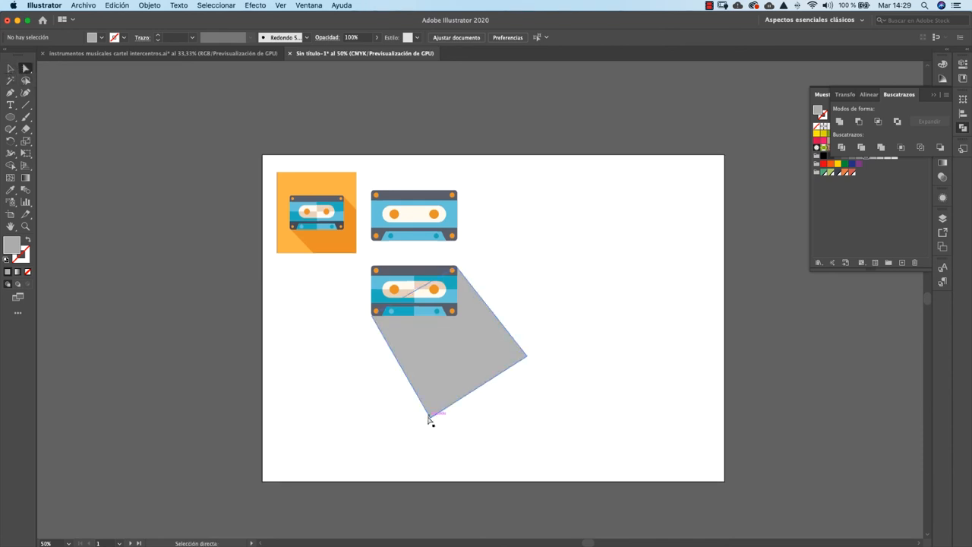
{"action": "left_click_drag", "start_coordinate": [429, 418], "coordinate": [438, 399]}
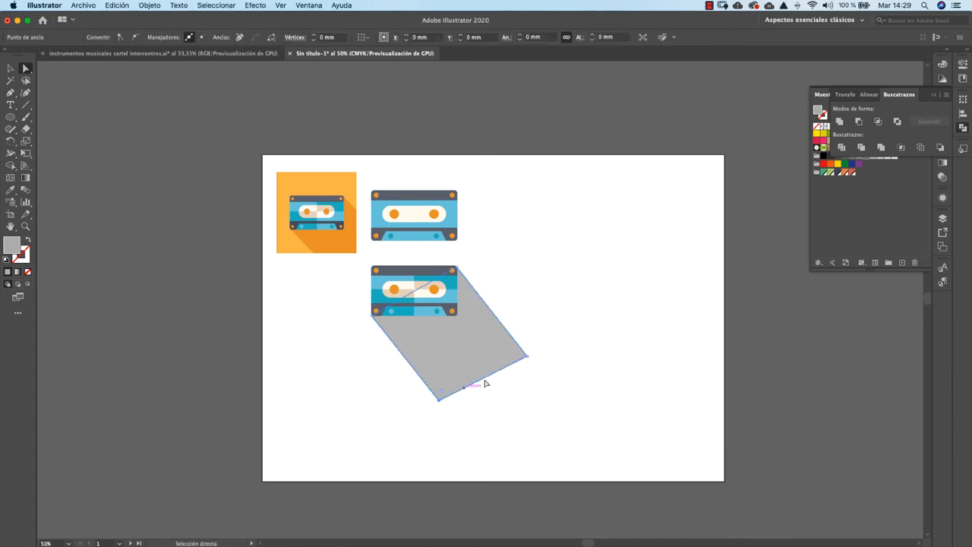
{"action": "left_click", "coordinate": [528, 355]}
{"action": "left_click_drag", "start_coordinate": [528, 355], "coordinate": [517, 334]}
{"action": "left_click", "coordinate": [539, 314]}
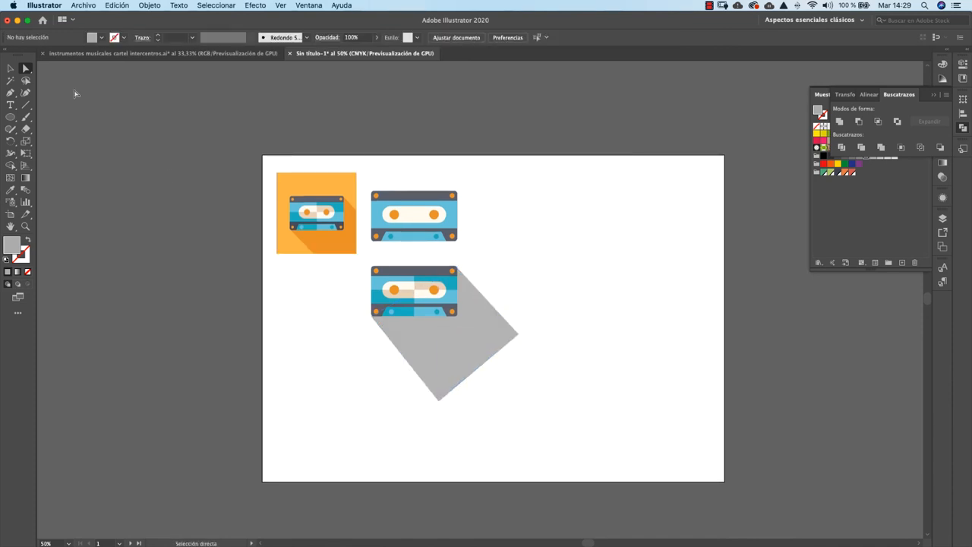
Draw a rectangle about 144 × 152 mm in the empty area beside the cassettes and fill it with the light orange sampled from the reference background.
{"action": "left_click_drag", "start_coordinate": [11, 117], "coordinate": [42, 119]}
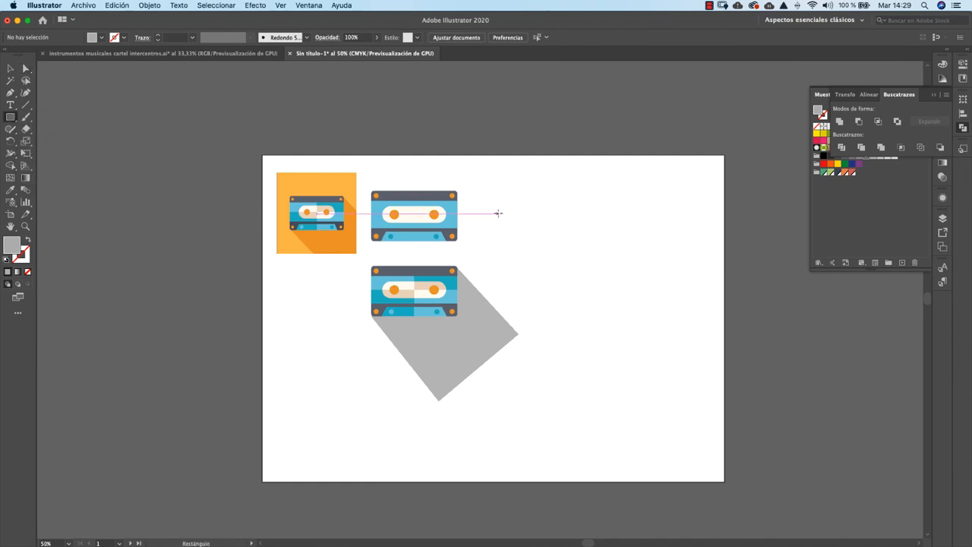
{"action": "left_click_drag", "start_coordinate": [528, 197], "coordinate": [687, 365]}
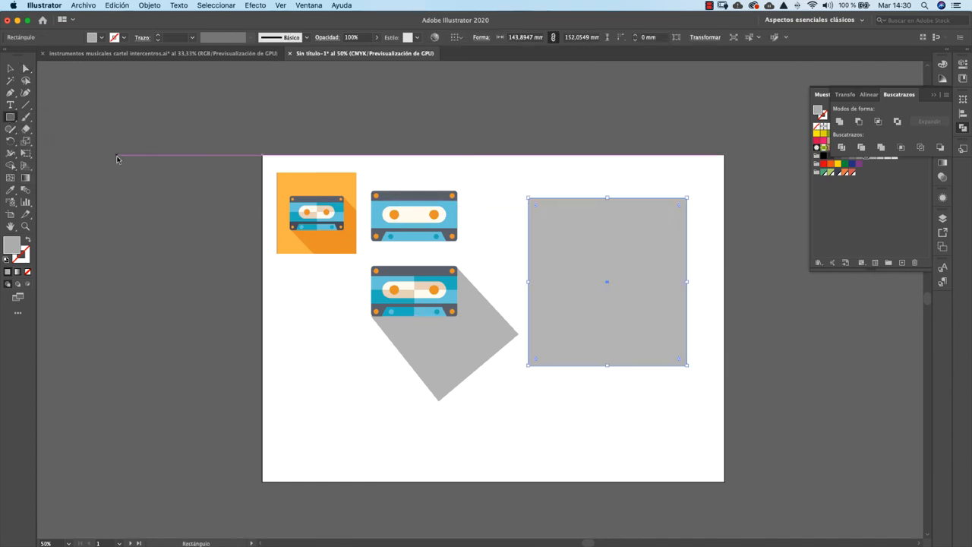
{"action": "left_click", "coordinate": [10, 189]}
{"action": "left_click", "coordinate": [304, 186]}
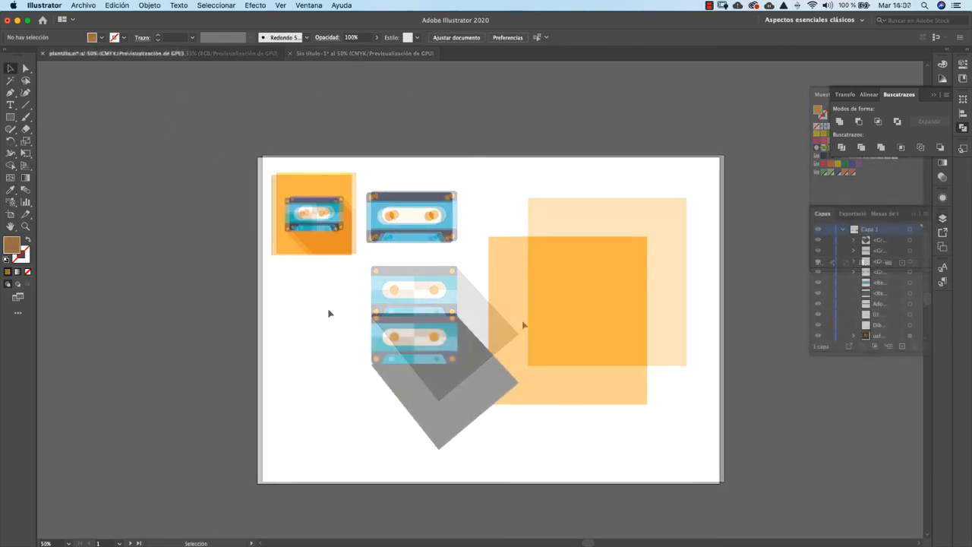
Move the shaded cassette with its shadow onto the orange rectangle and enlarge the rectangle around them to about 196 × 168 mm.
{"action": "left_click_drag", "start_coordinate": [443, 384], "coordinate": [572, 330]}
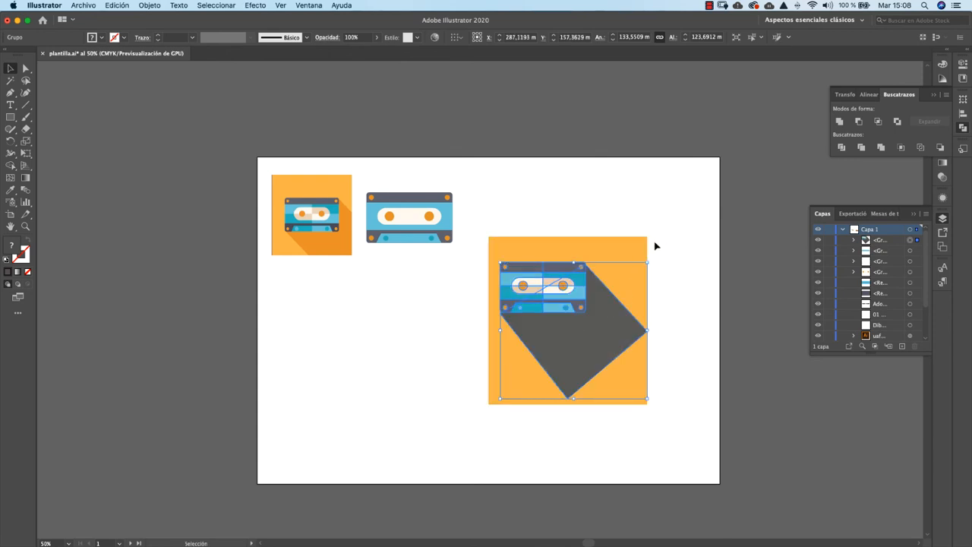
{"action": "left_click", "coordinate": [655, 246]}
{"action": "left_click", "coordinate": [627, 259]}
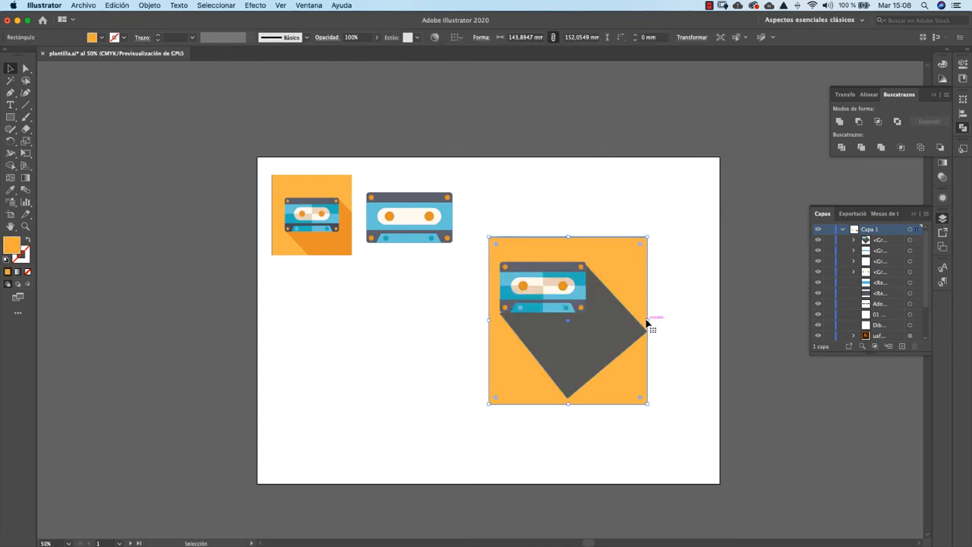
{"action": "left_click_drag", "start_coordinate": [648, 320], "coordinate": [679, 320]}
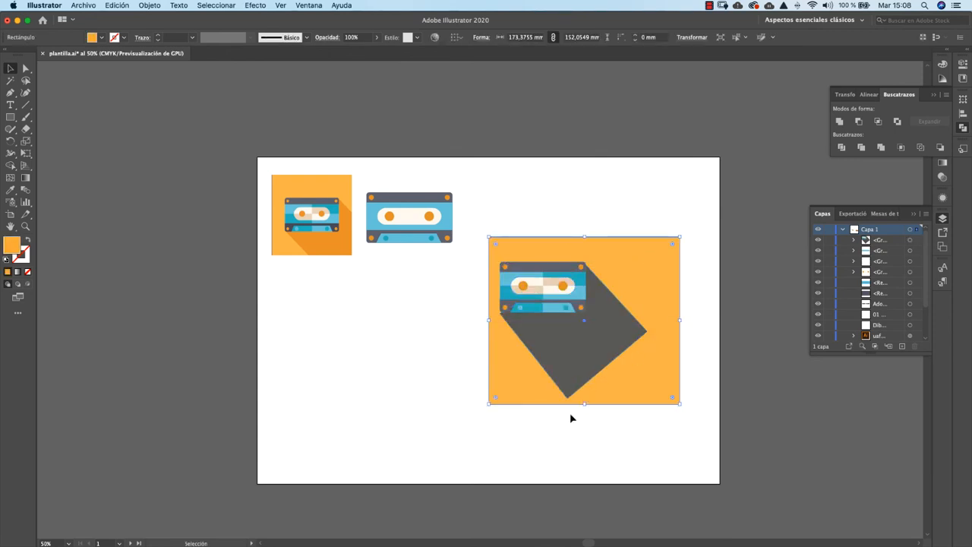
{"action": "left_click_drag", "start_coordinate": [584, 404], "coordinate": [583, 422]}
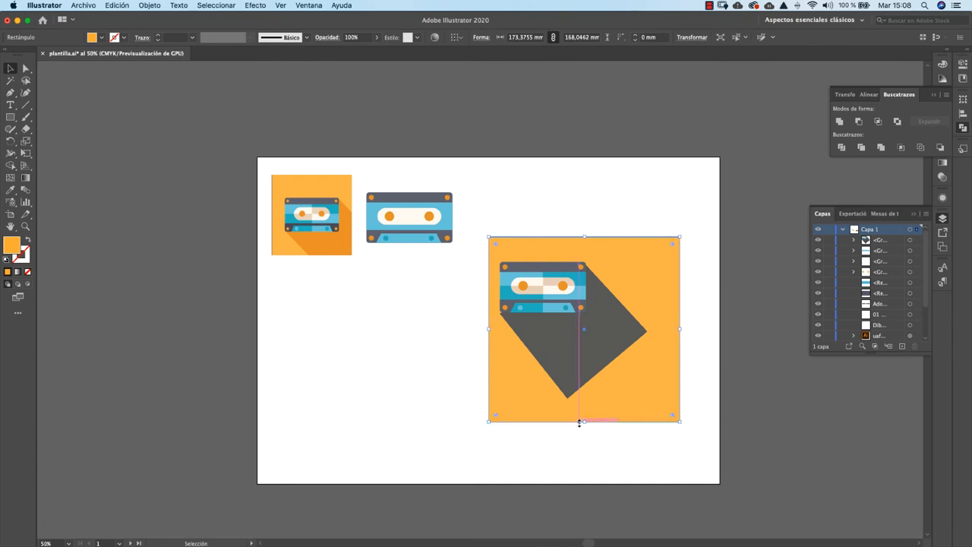
{"action": "left_click_drag", "start_coordinate": [488, 327], "coordinate": [464, 328]}
Select only the grey shadow shape within the cassette group and set its blending mode to Color Burn (Subexp. col.).
{"action": "left_click", "coordinate": [25, 69]}
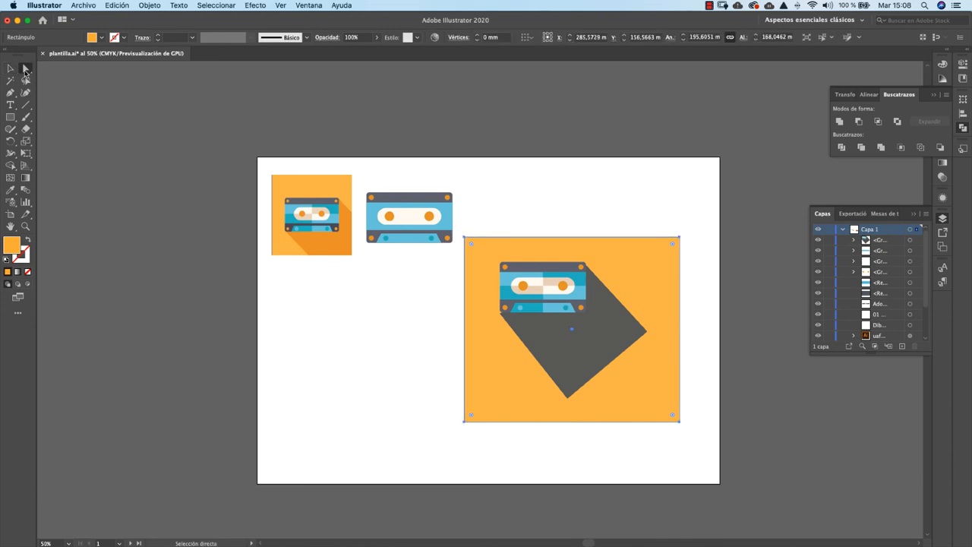
{"action": "left_click", "coordinate": [48, 79]}
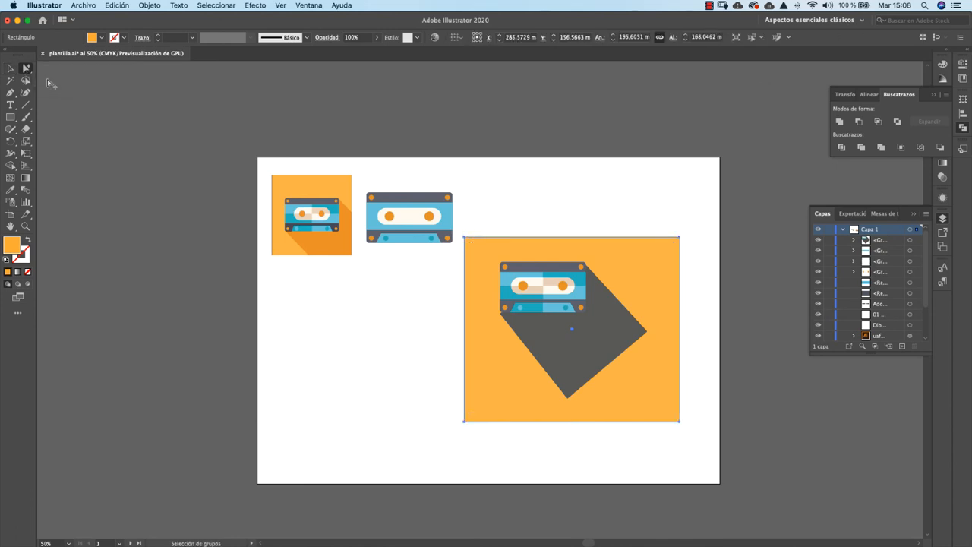
{"action": "left_click", "coordinate": [605, 313]}
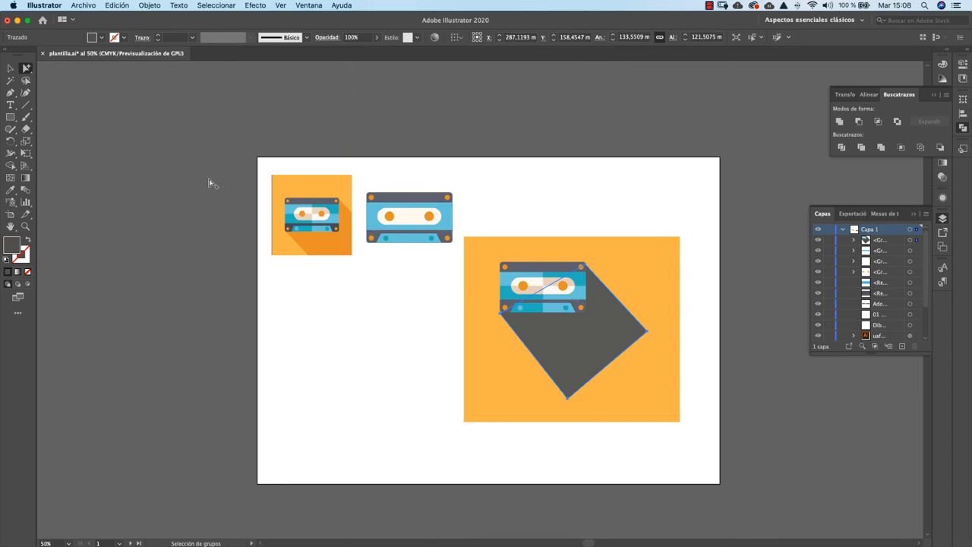
{"action": "left_click", "coordinate": [325, 40]}
{"action": "left_click", "coordinate": [258, 55]}
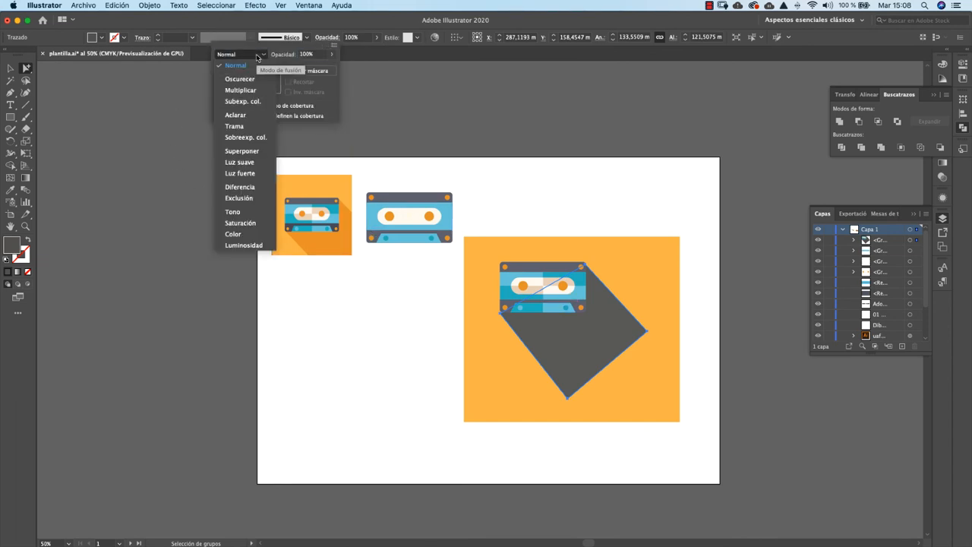
{"action": "left_click", "coordinate": [254, 102]}
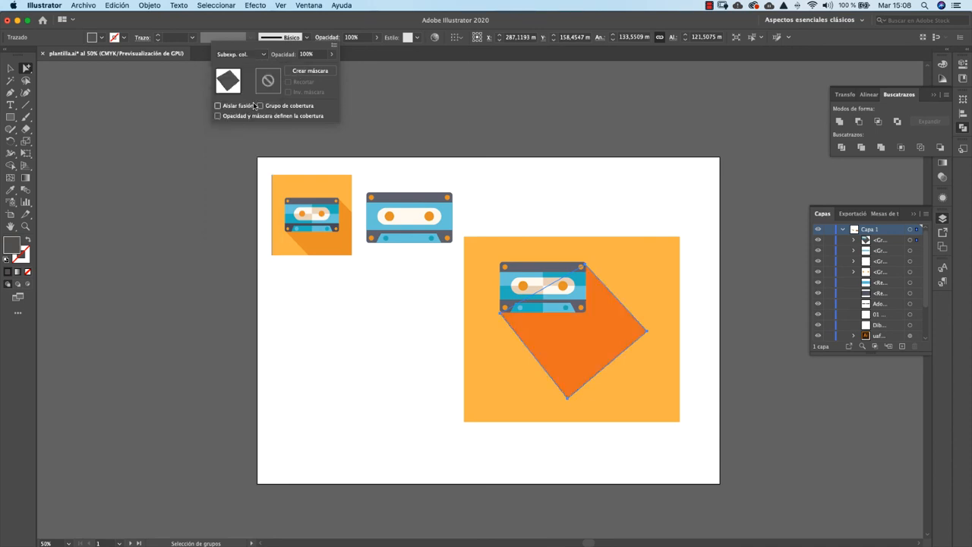
{"action": "left_click", "coordinate": [11, 69]}
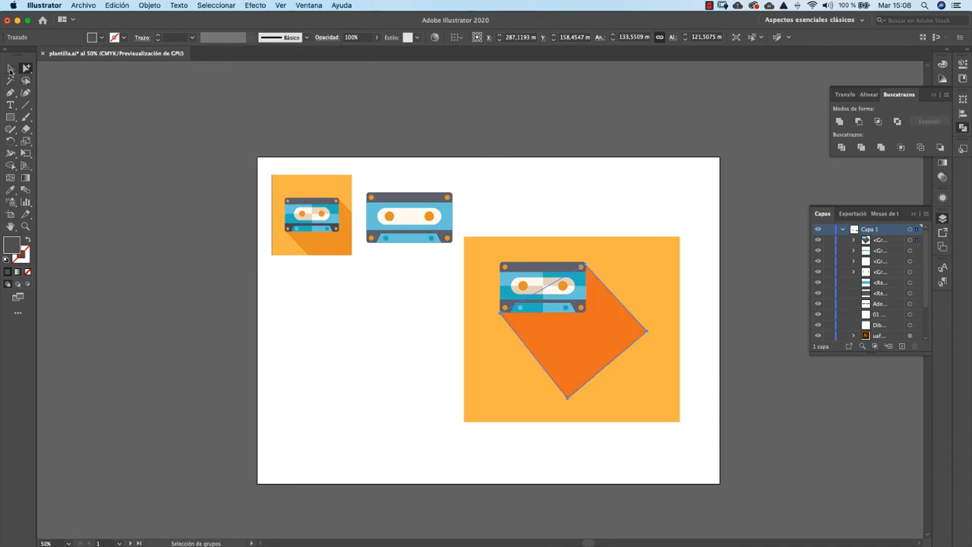
{"action": "left_click", "coordinate": [522, 188]}
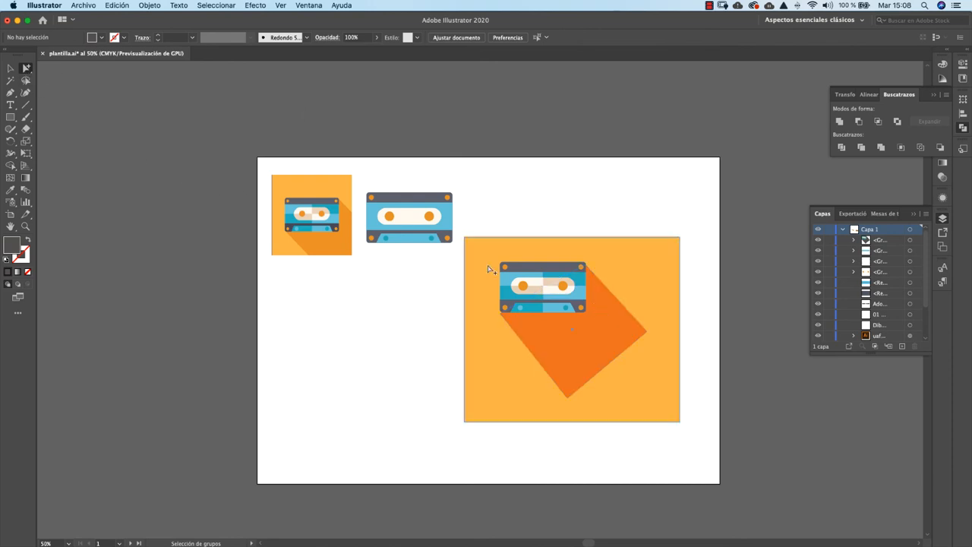
Lighten the shadow by changing its fill to the grey swatch C=0 M=0 Y=0 K=50.
{"action": "left_click", "coordinate": [598, 304]}
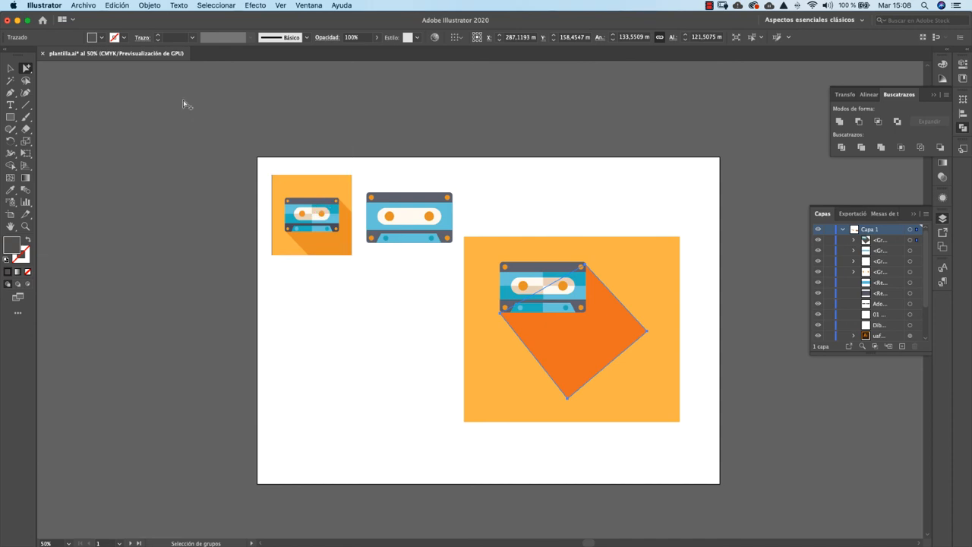
{"action": "left_click", "coordinate": [101, 38]}
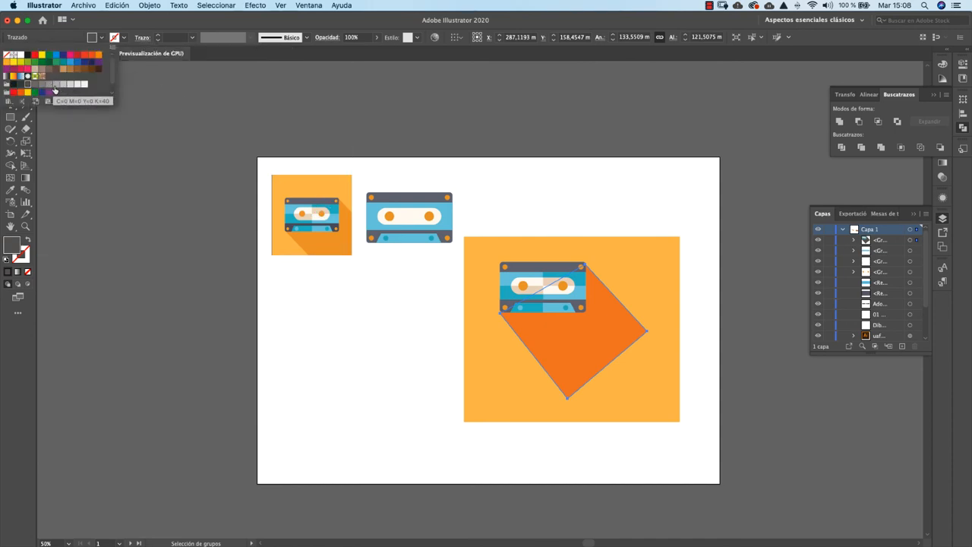
{"action": "left_click", "coordinate": [54, 90]}
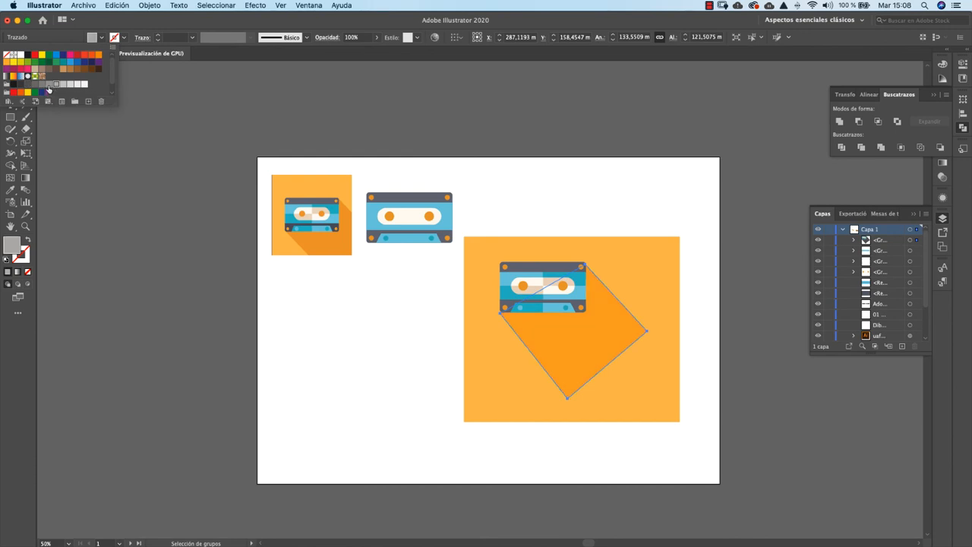
{"action": "left_click", "coordinate": [48, 87]}
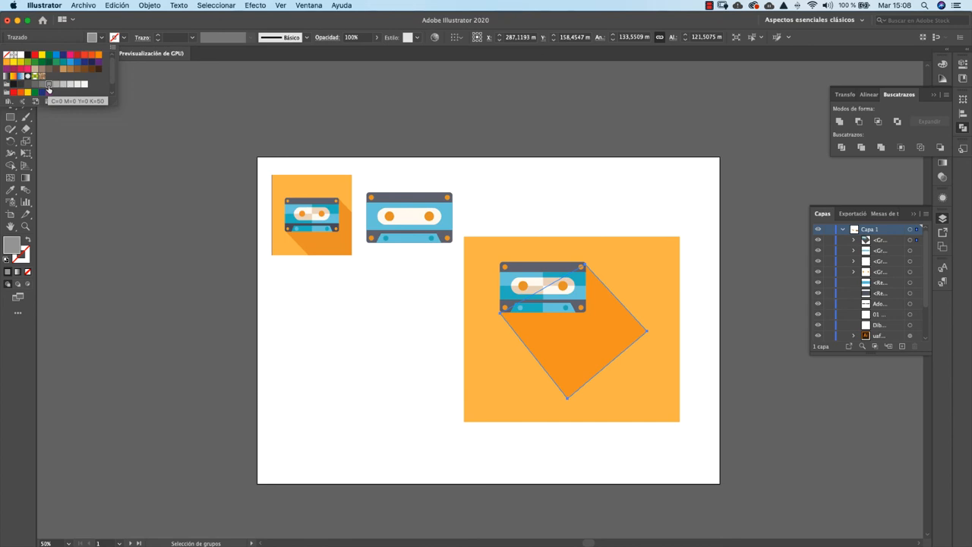
{"action": "left_click", "coordinate": [44, 39]}
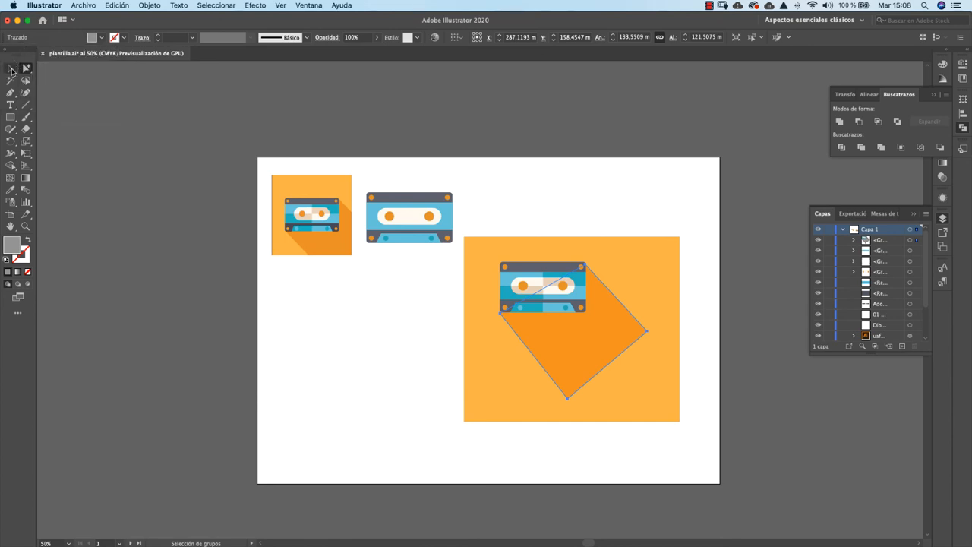
{"action": "left_click", "coordinate": [10, 69]}
{"action": "left_click", "coordinate": [548, 184]}
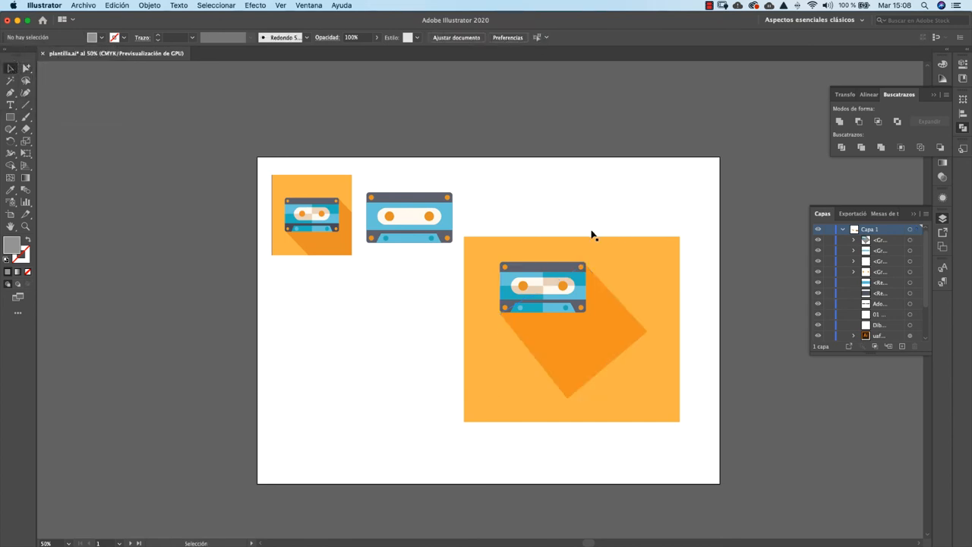
Group the cassette, shadow and orange rectangle, and draw an unfilled, grey-outlined rectangle about 120 × 88 mm around the cassette.
{"action": "left_click", "coordinate": [548, 313]}
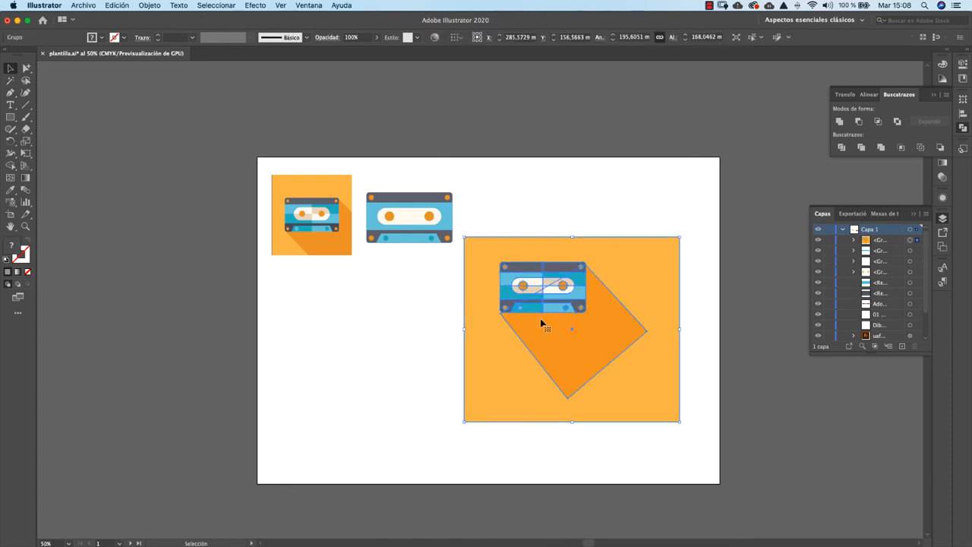
{"action": "left_click", "coordinate": [413, 356]}
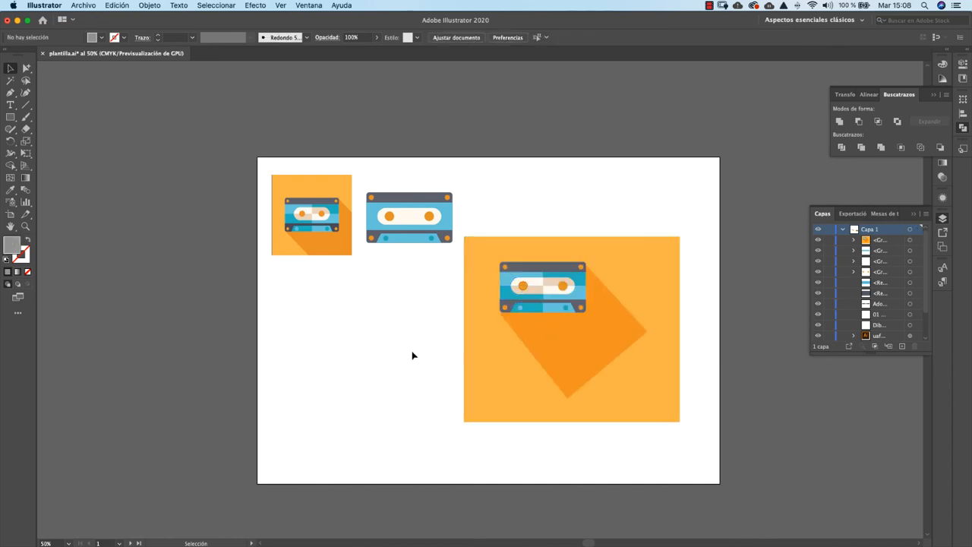
{"action": "left_click", "coordinate": [11, 117]}
{"action": "left_click_drag", "start_coordinate": [480, 252], "coordinate": [611, 349]}
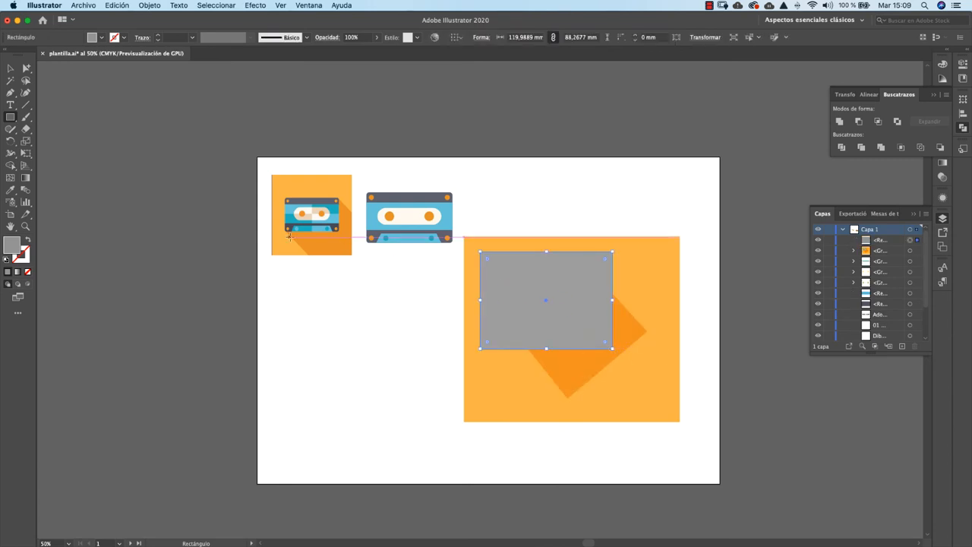
{"action": "left_click", "coordinate": [27, 240]}
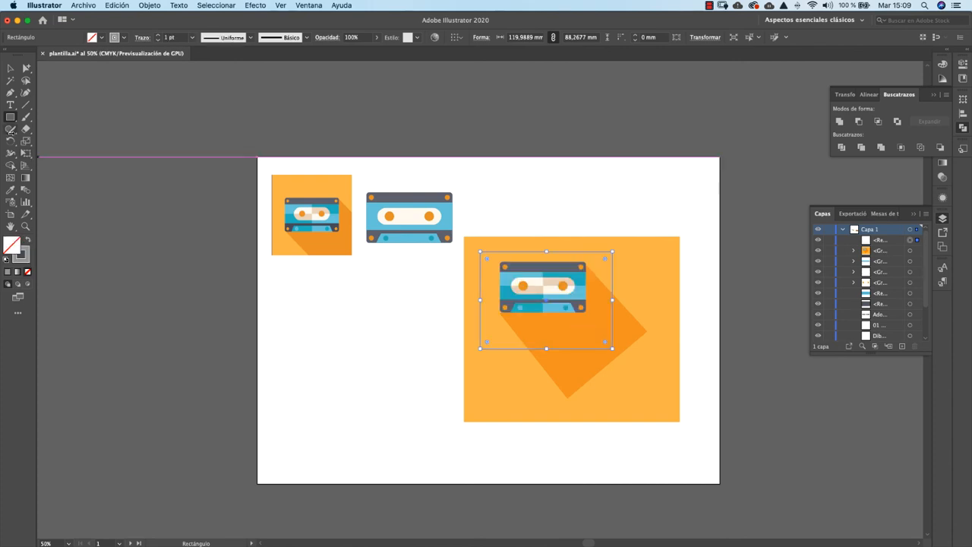
Make a clipping mask from the outlined rectangle and the grouped artwork to crop the shadow and orange background.
{"action": "key", "text": "v"}
{"action": "left_click", "coordinate": [552, 205]}
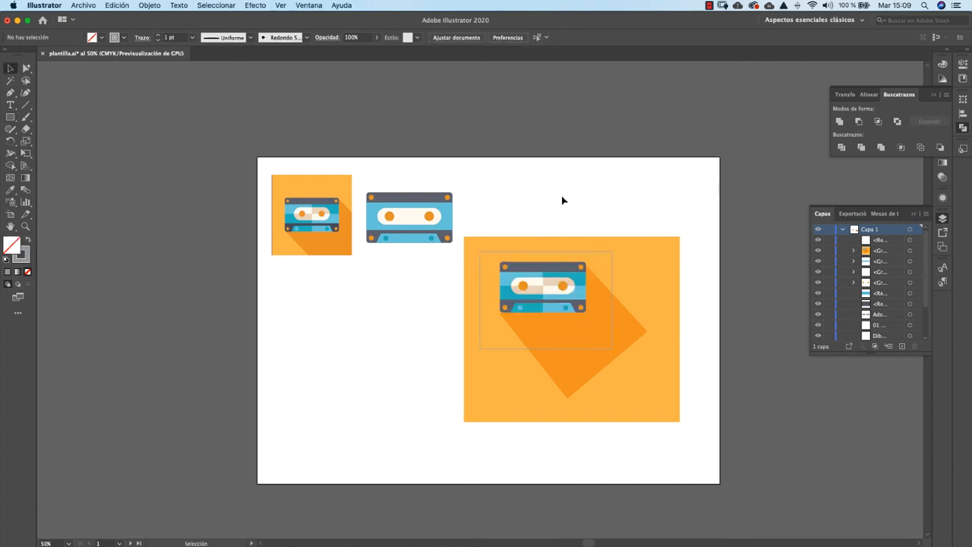
{"action": "left_click", "coordinate": [529, 297]}
{"action": "right_click", "coordinate": [559, 275]}
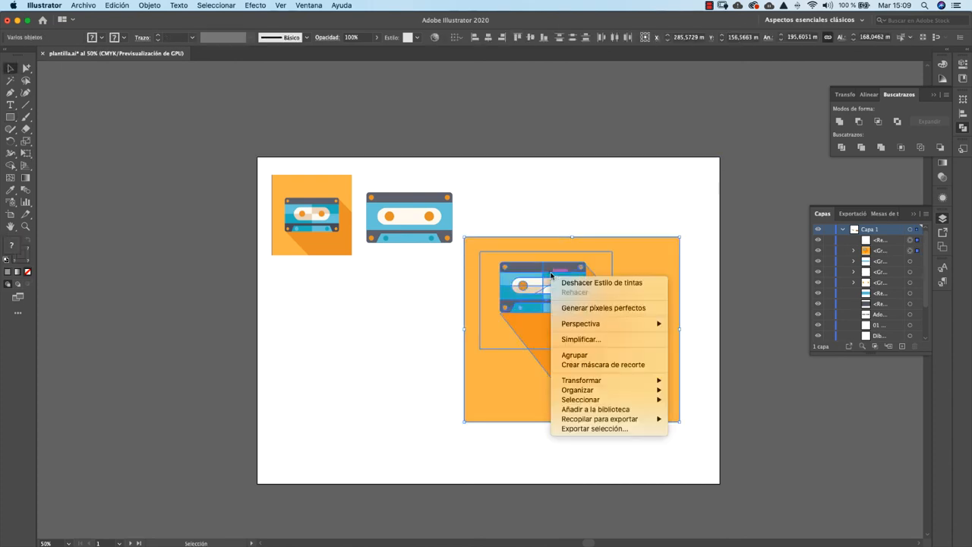
{"action": "left_click", "coordinate": [631, 365]}
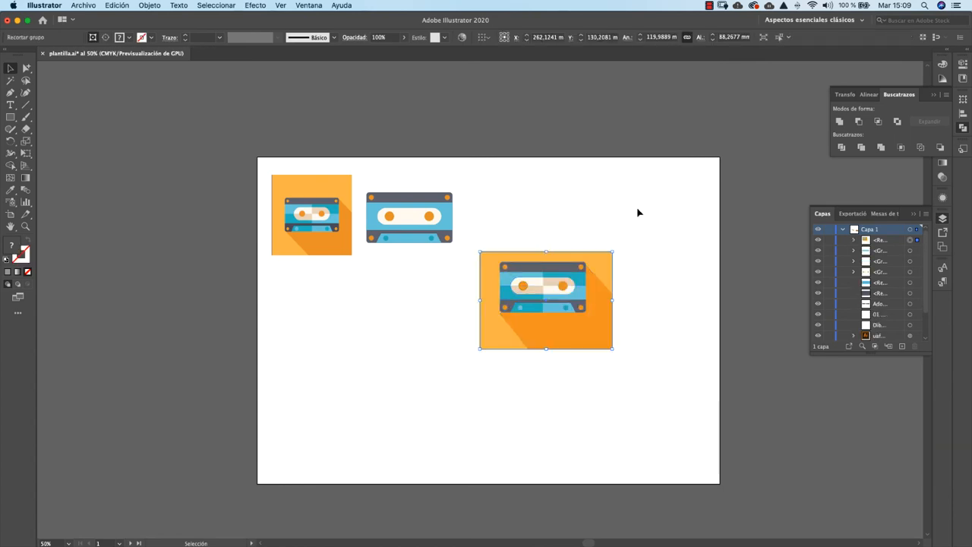